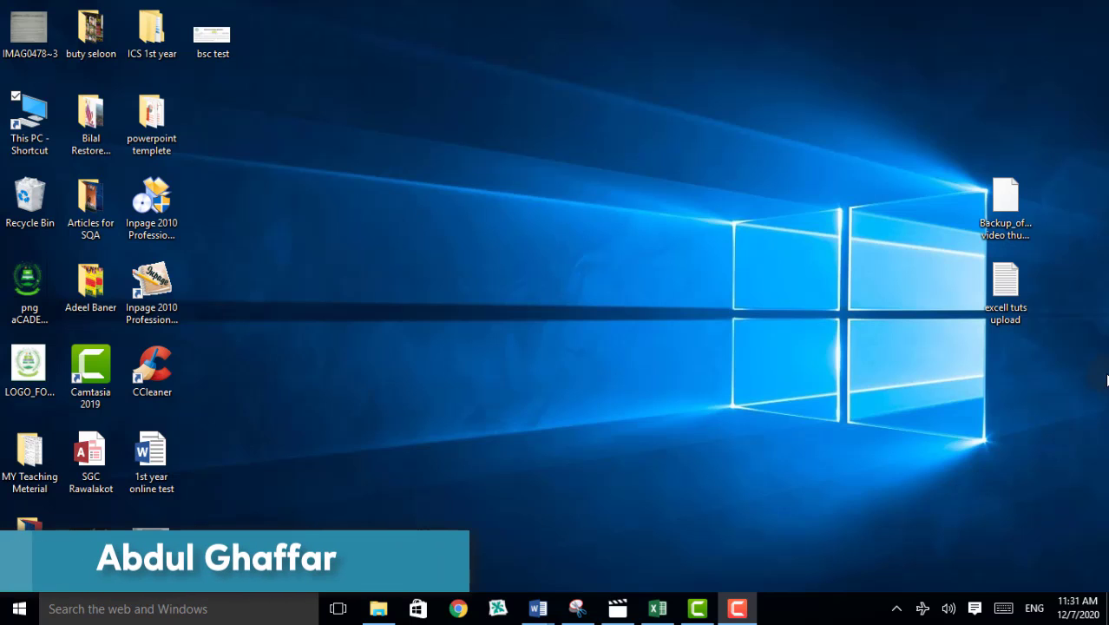
Step: Switch to the Book1 workbook in Excel and bring up its page layout commands
left_click(658, 608)
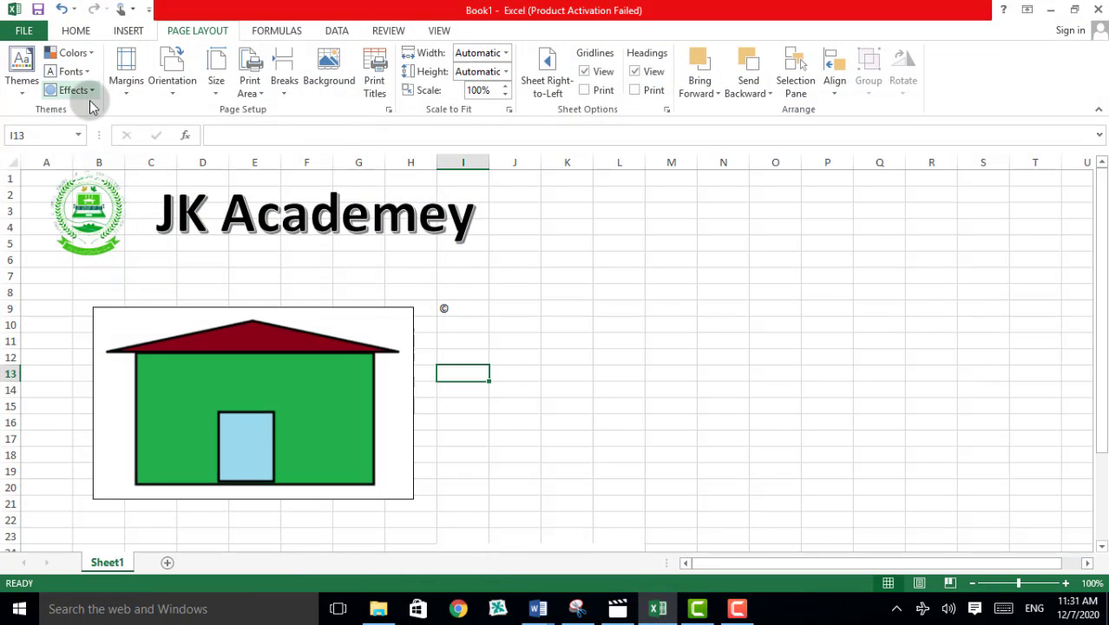
left_click(126, 29)
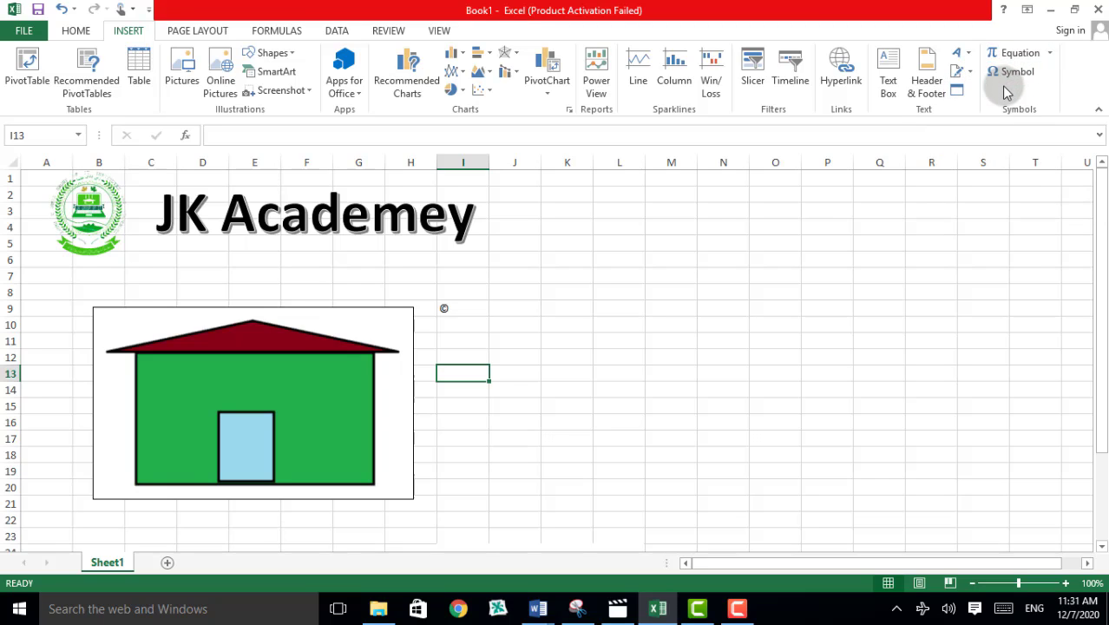
left_click(198, 31)
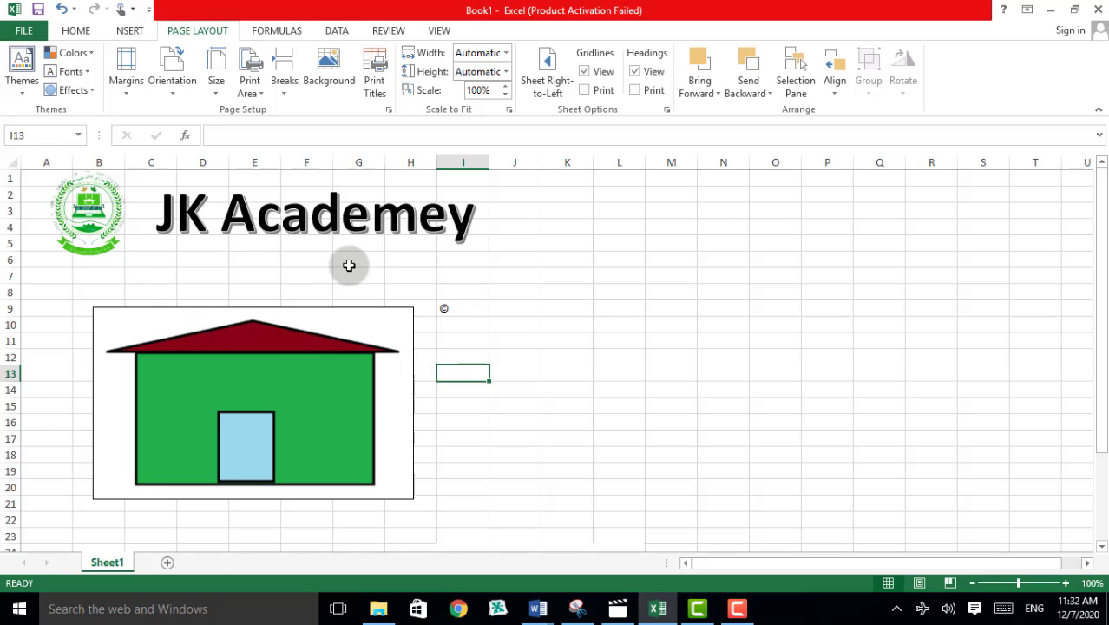
Step: Look over the document themes and preview Facet on the sheet, leaving the gallery without applying a theme
left_click(21, 98)
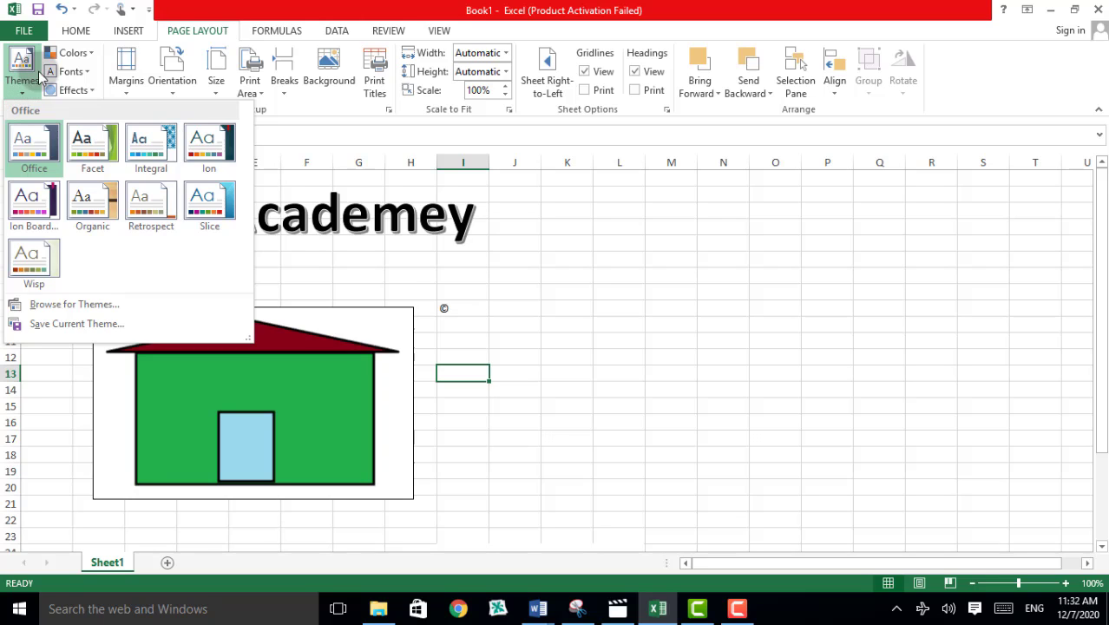
left_click(595, 259)
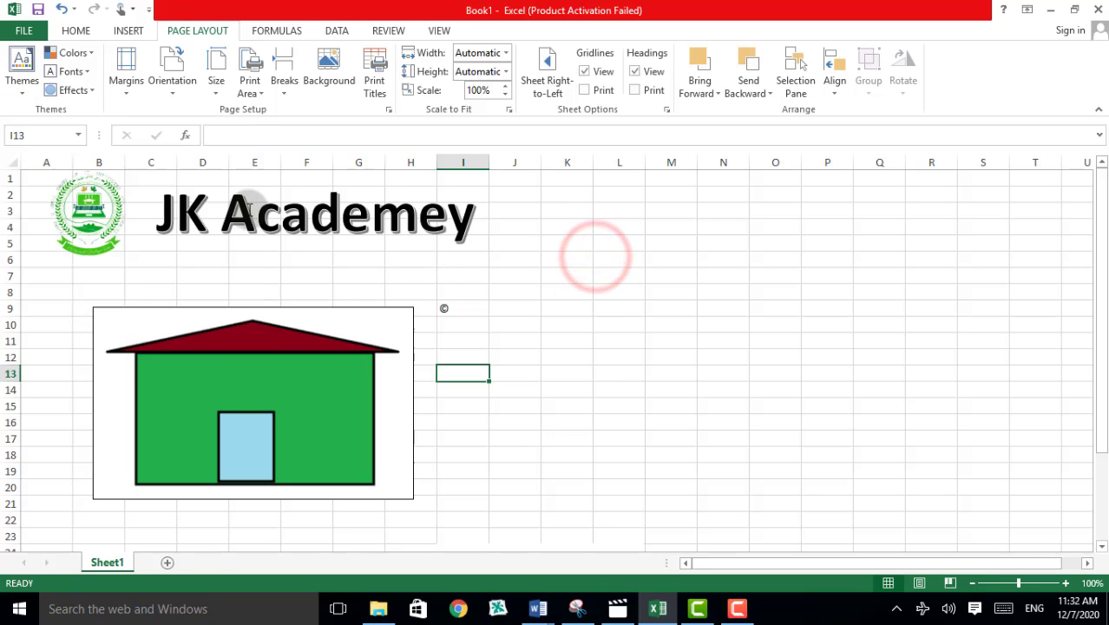
left_click(22, 82)
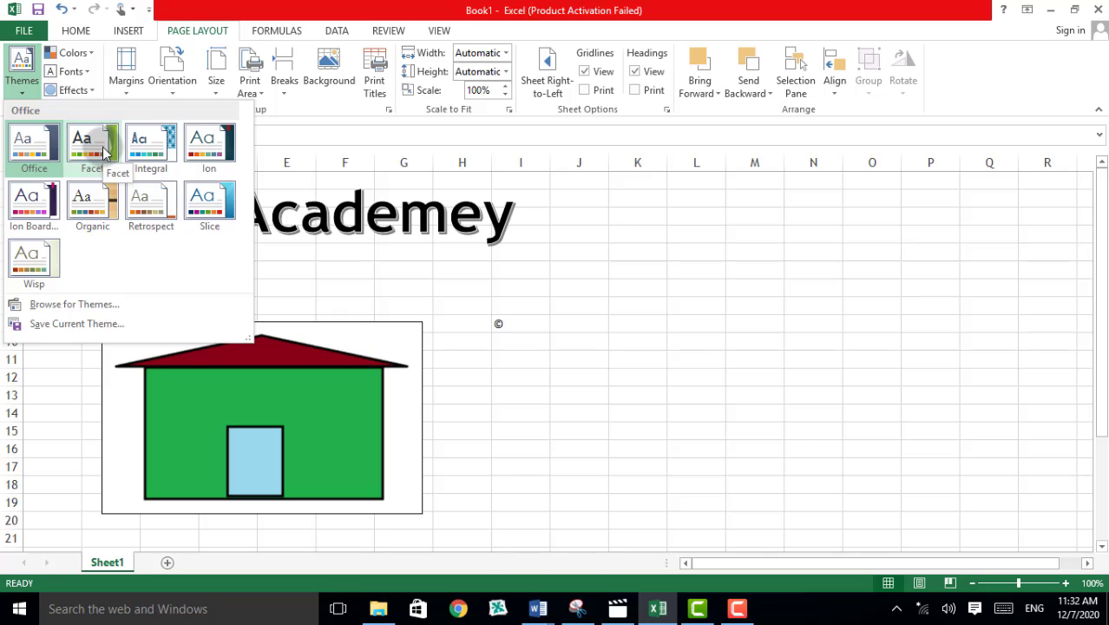
left_click(371, 227)
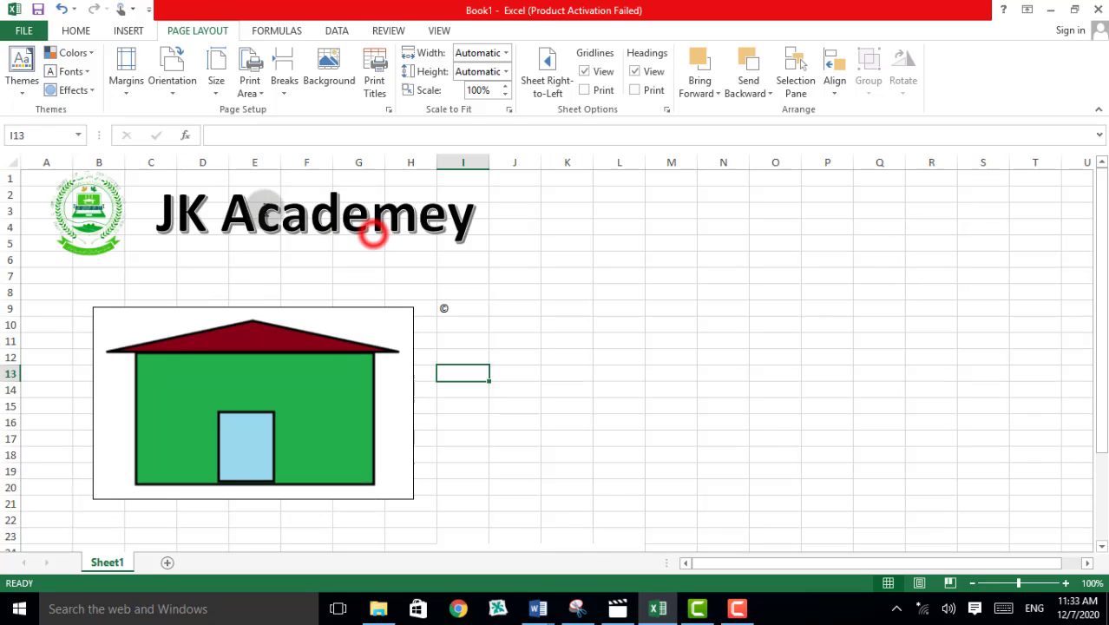
Step: Move the JK Academey title away from the logo to the area spanning columns I to O
left_click(196, 206)
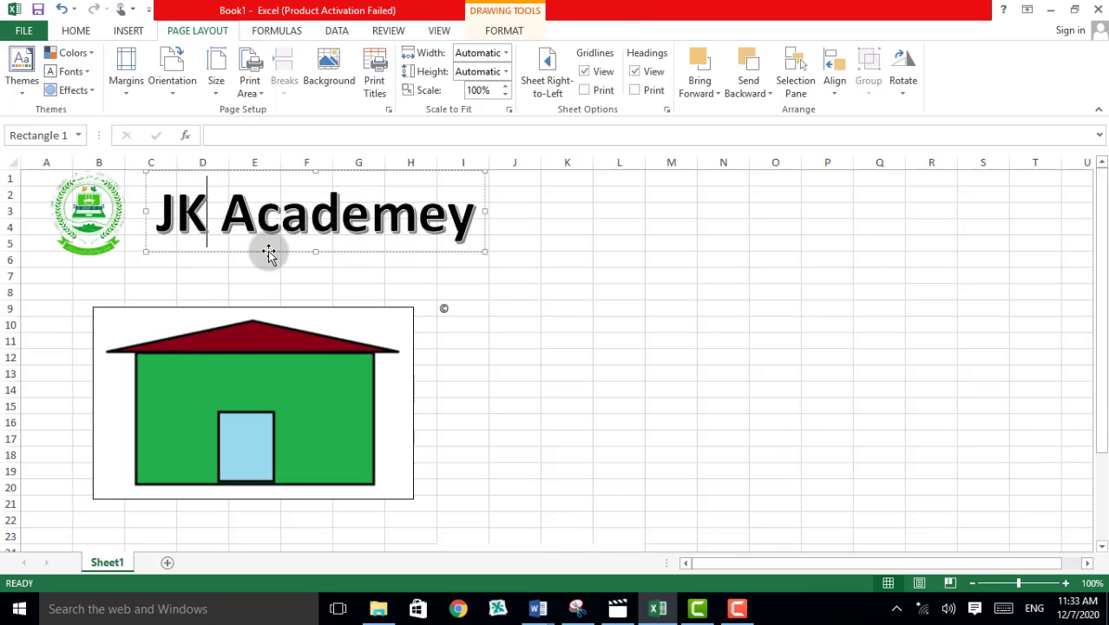
mouse_move(269, 251)
left_mouse_down()
mouse_move(545, 260)
mouse_move(564, 279)
mouse_move(563, 354)
mouse_move(564, 262)
mouse_move(575, 253)
left_mouse_up()
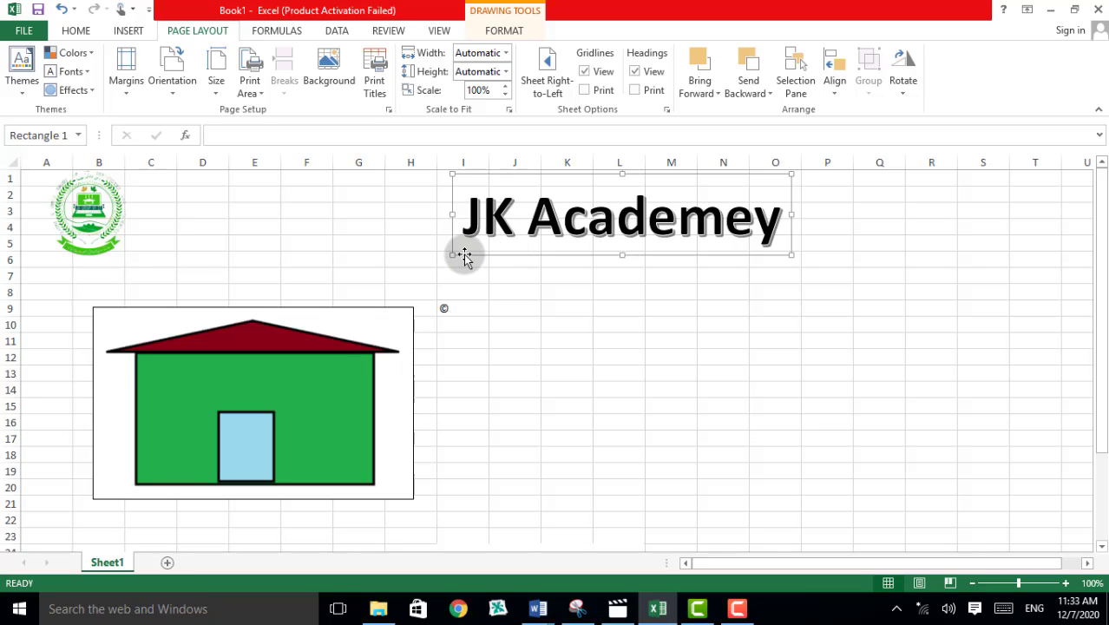
Step: Preview the available themes and theme color sets on the JK Academey title without applying any
left_click(31, 96)
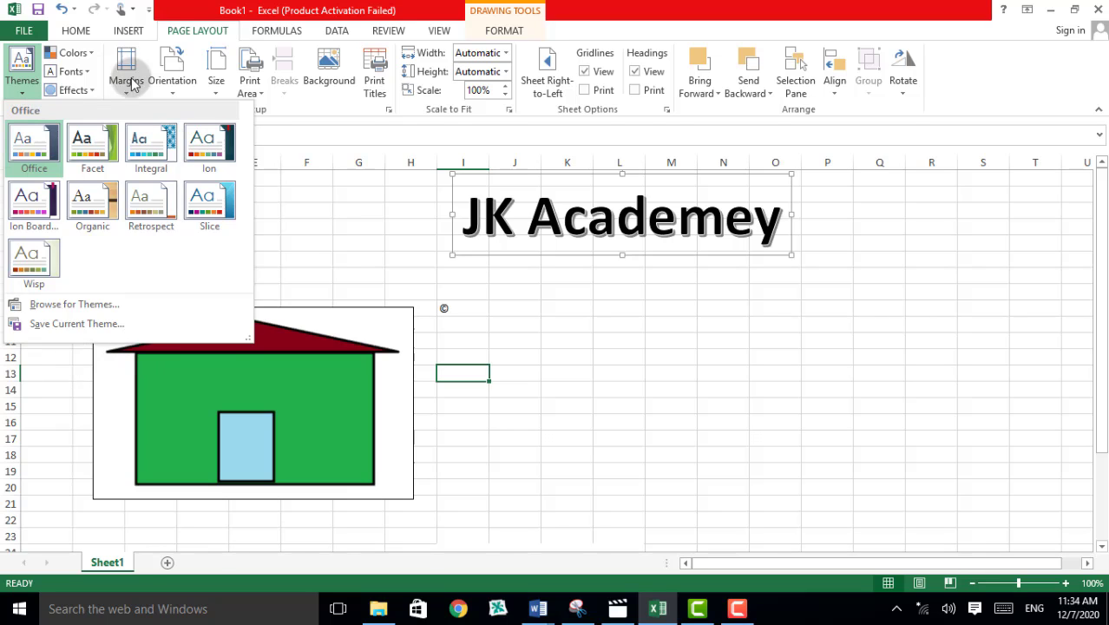
left_click(87, 56)
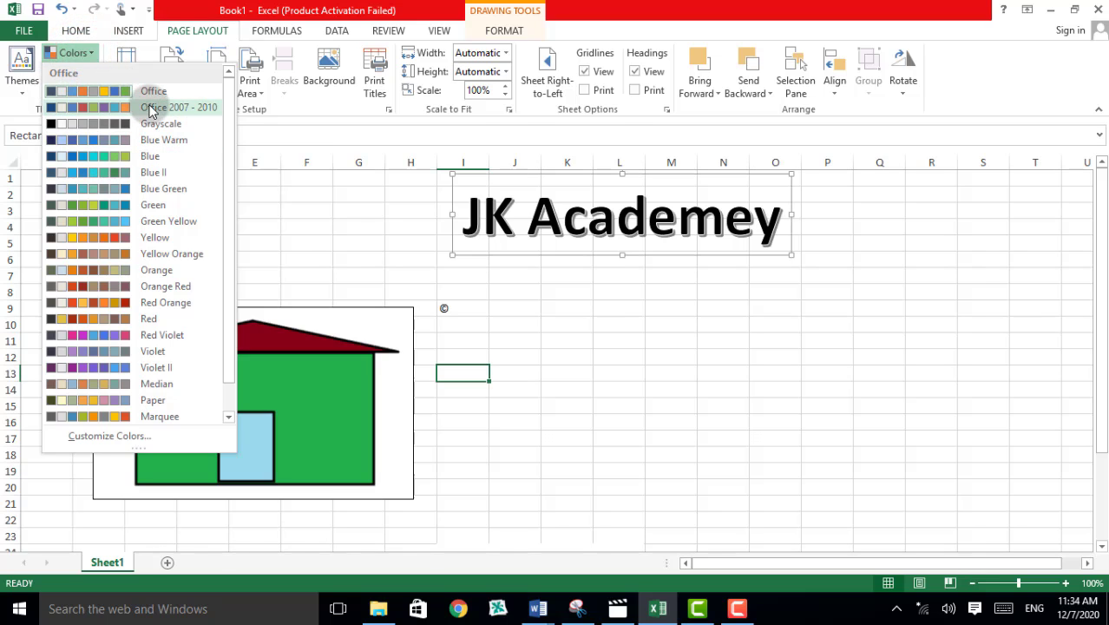
left_click(22, 80)
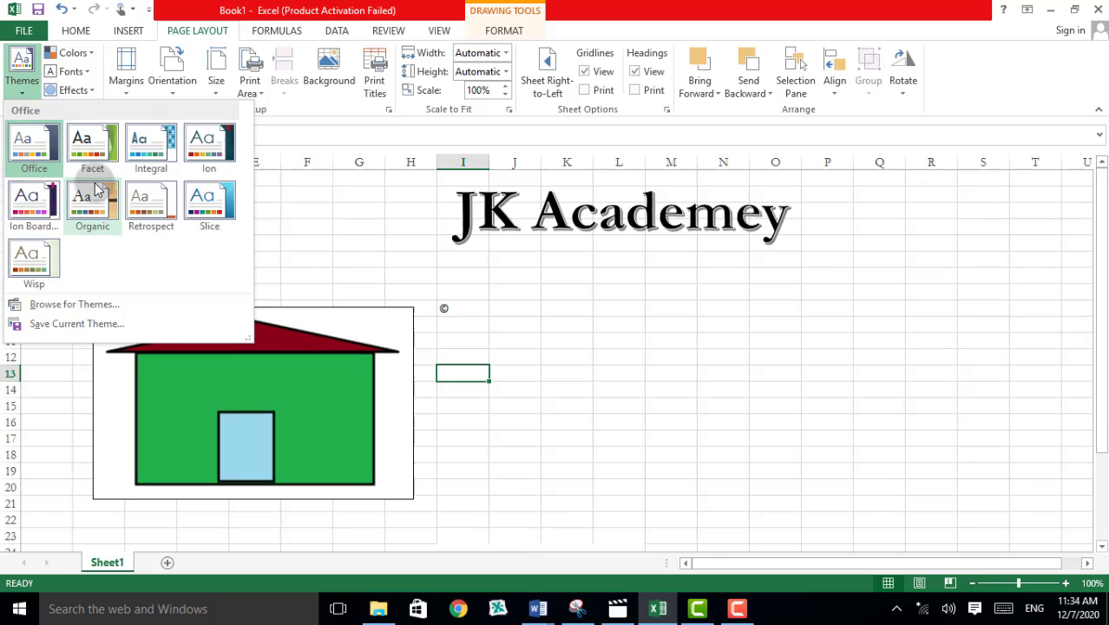
left_click(91, 56)
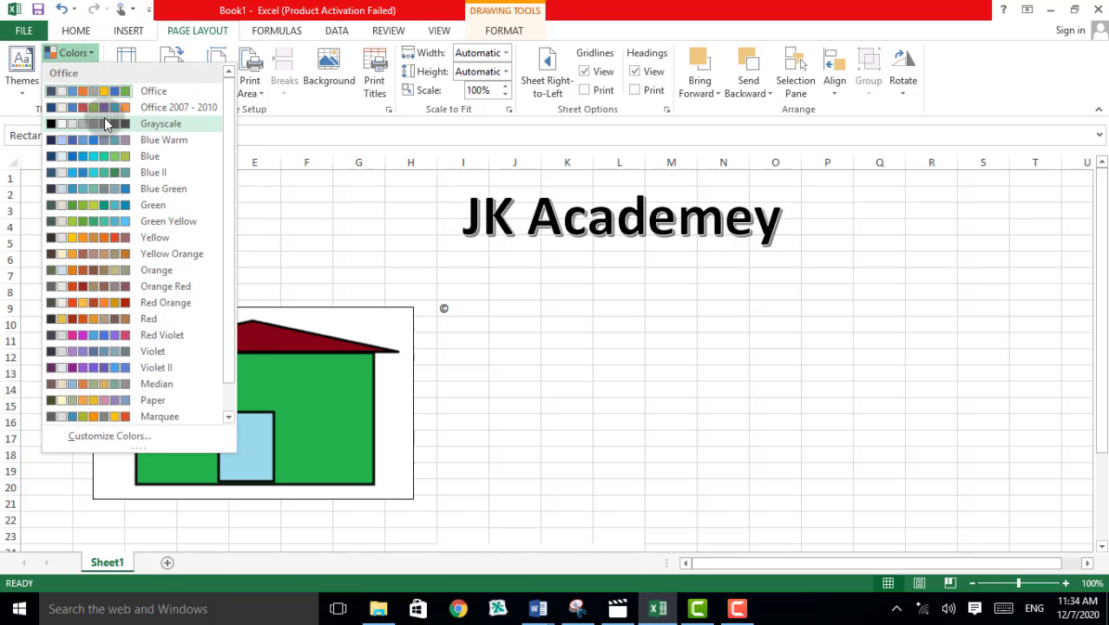
left_click(70, 57)
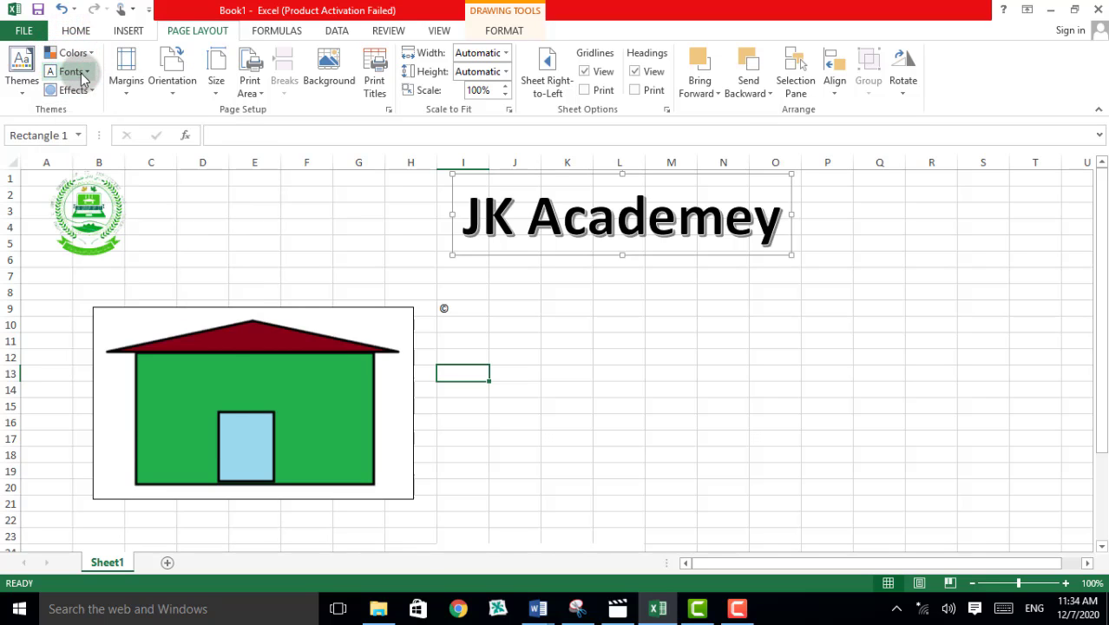
Step: Look through the available theme fonts and theme effects without applying any
left_click(81, 76)
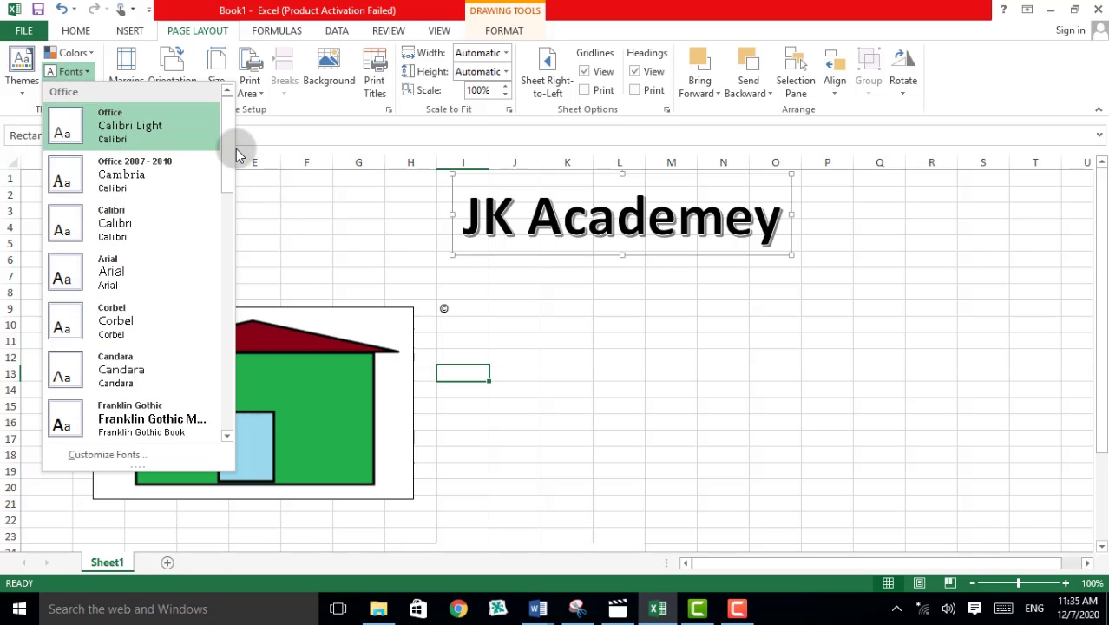
left_click_drag(230, 152, 244, 128)
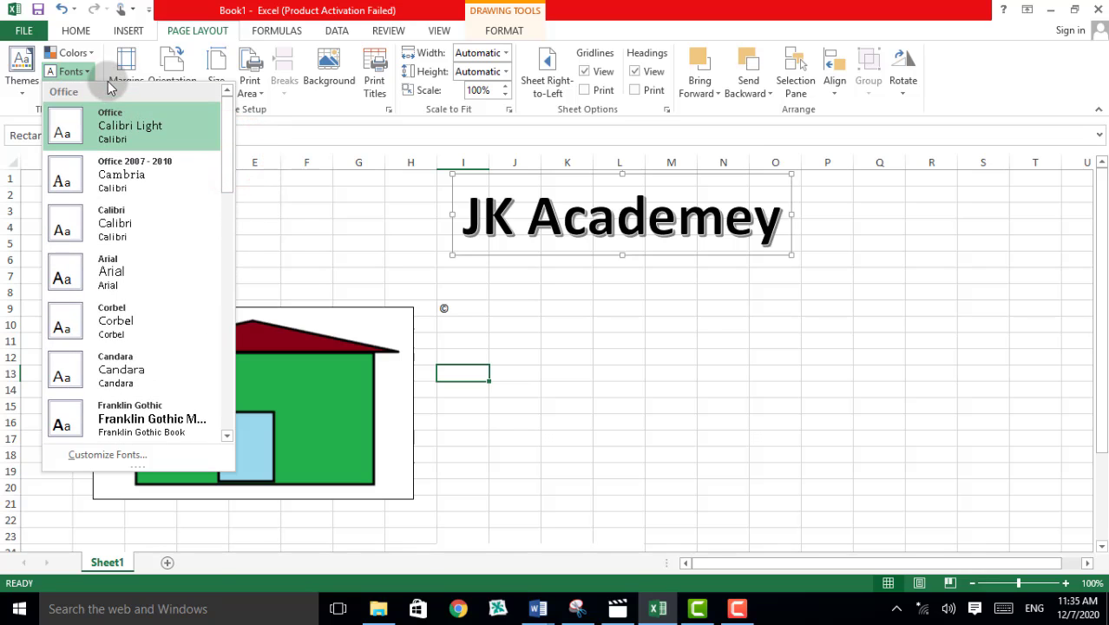
left_click(82, 73)
left_click(76, 91)
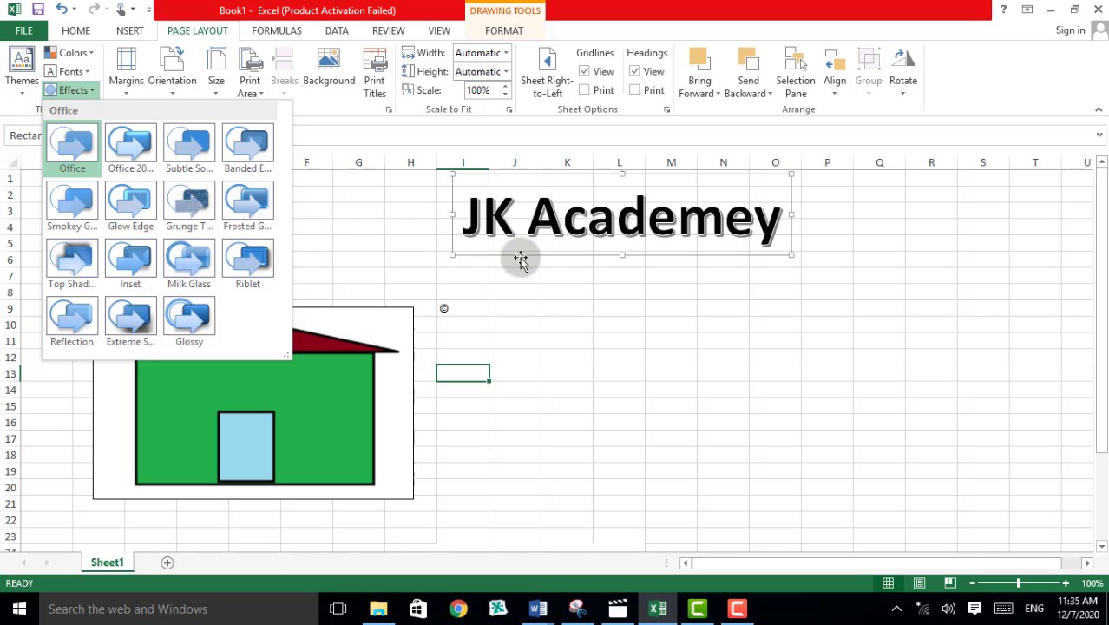
left_click(365, 239)
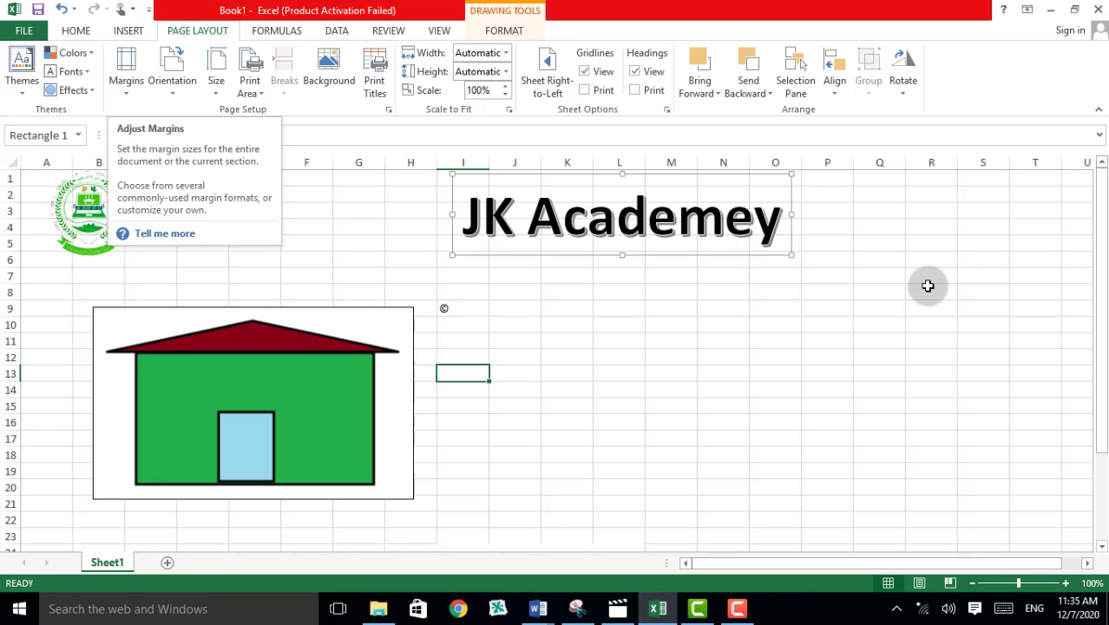
Step: Move the JK Academey title directly beside the logo above the house picture and deselect it
left_click_drag(592, 252, 258, 232)
left_click(690, 290)
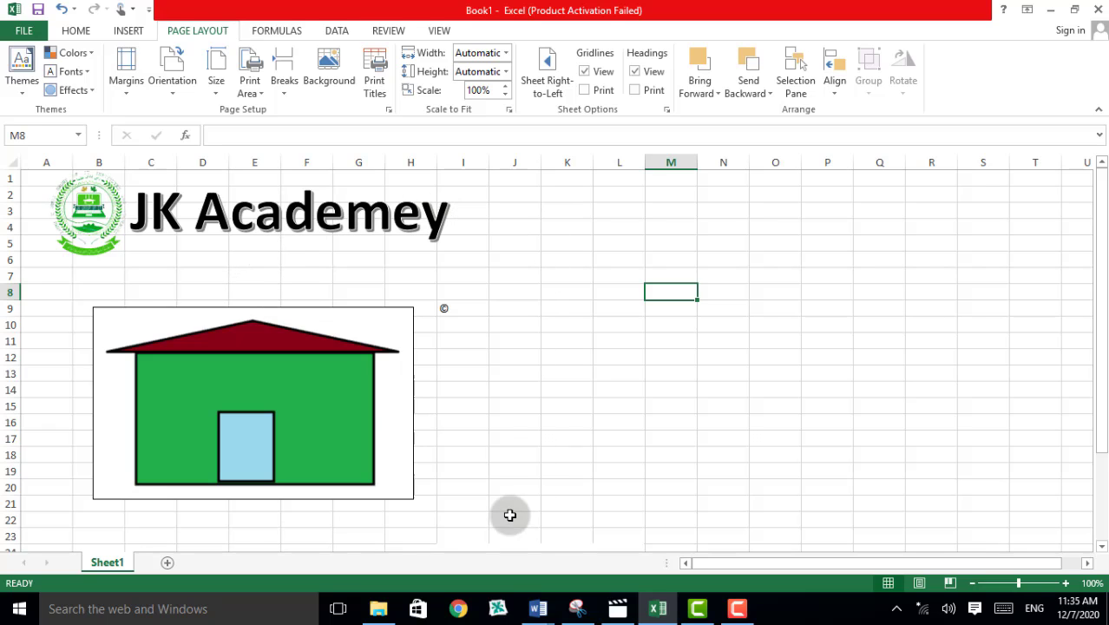
Step: Open the Print Titles page setup and accept its settings
left_click(373, 62)
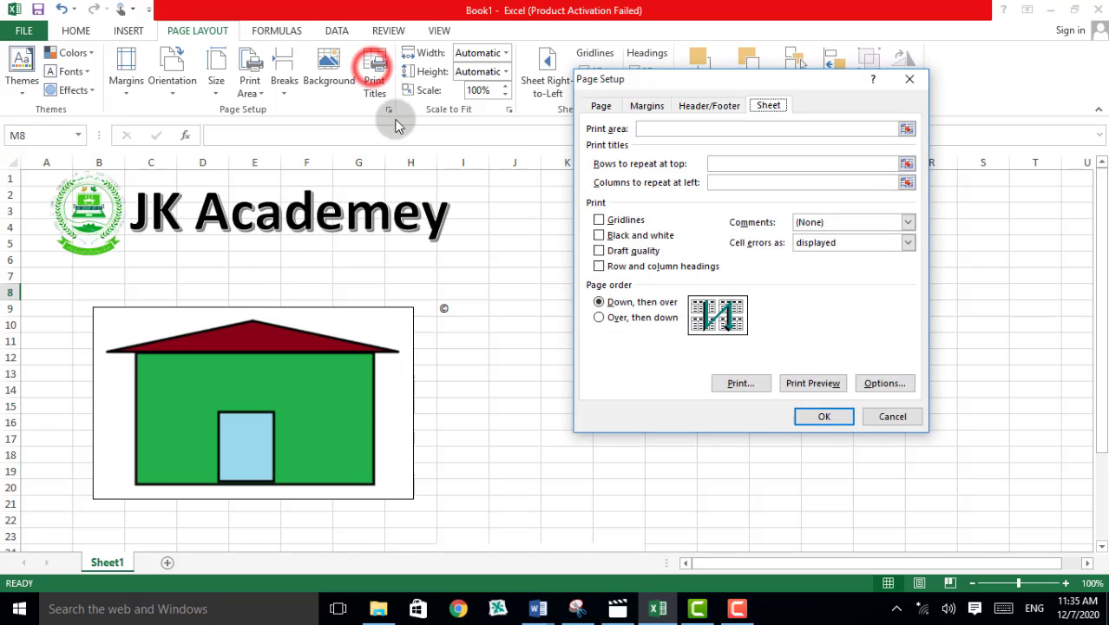
left_click(823, 416)
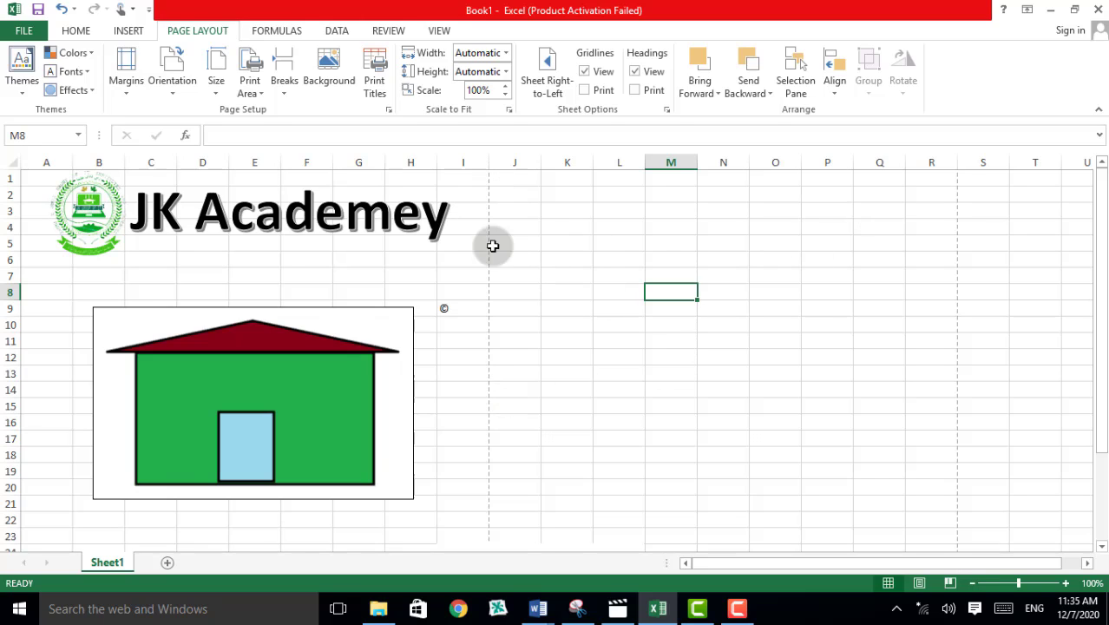
Step: Review the preset page margins offered for the sheet without choosing one
left_click(166, 206)
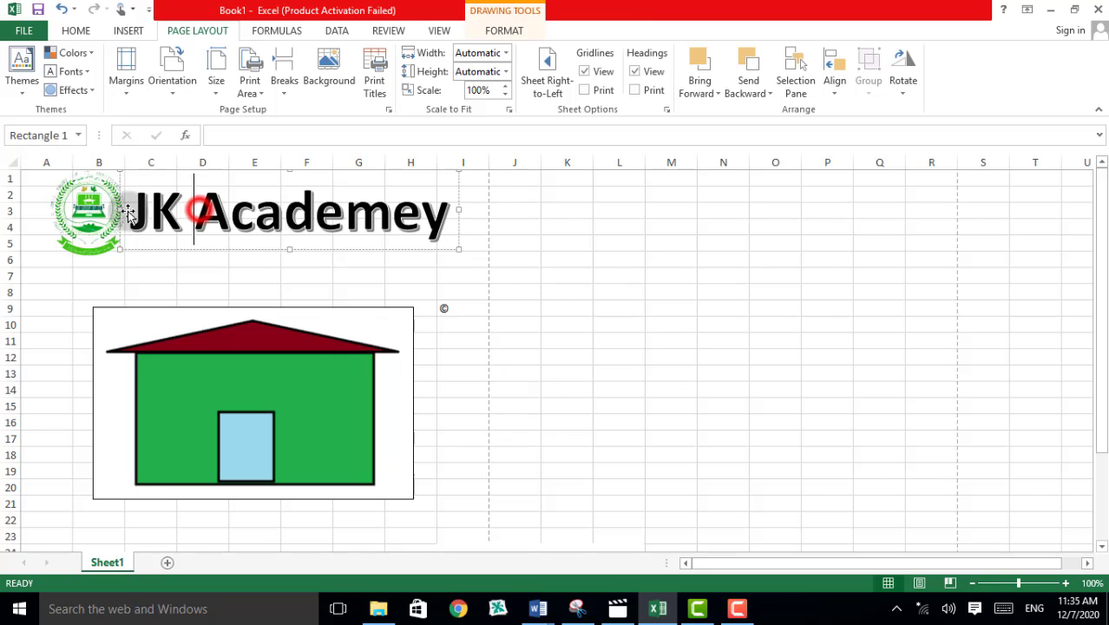
left_click(123, 94)
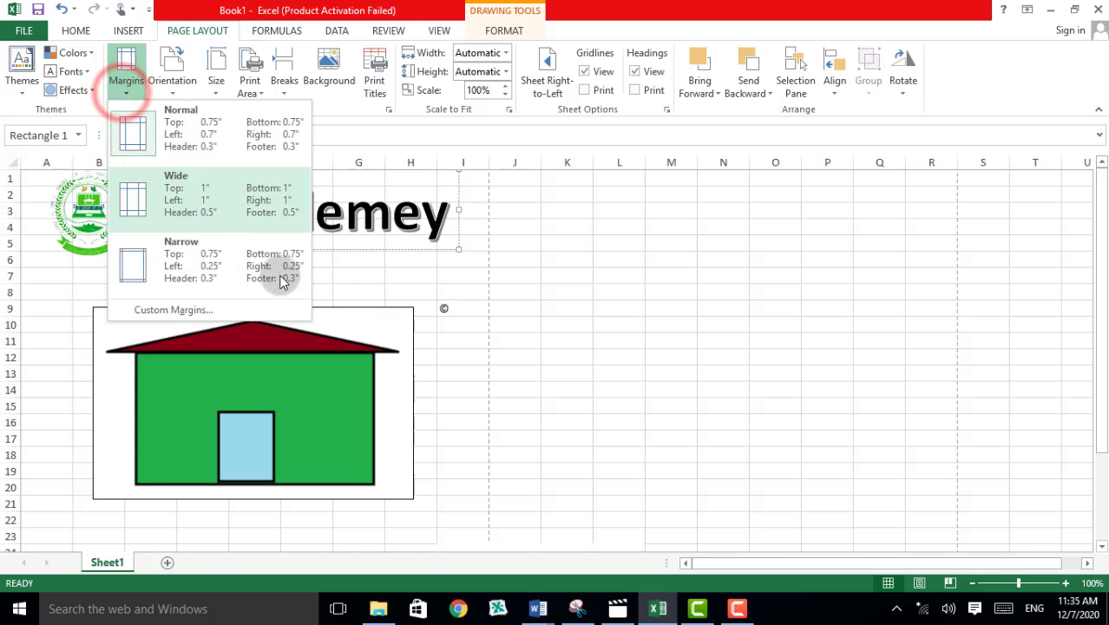
left_click(327, 275)
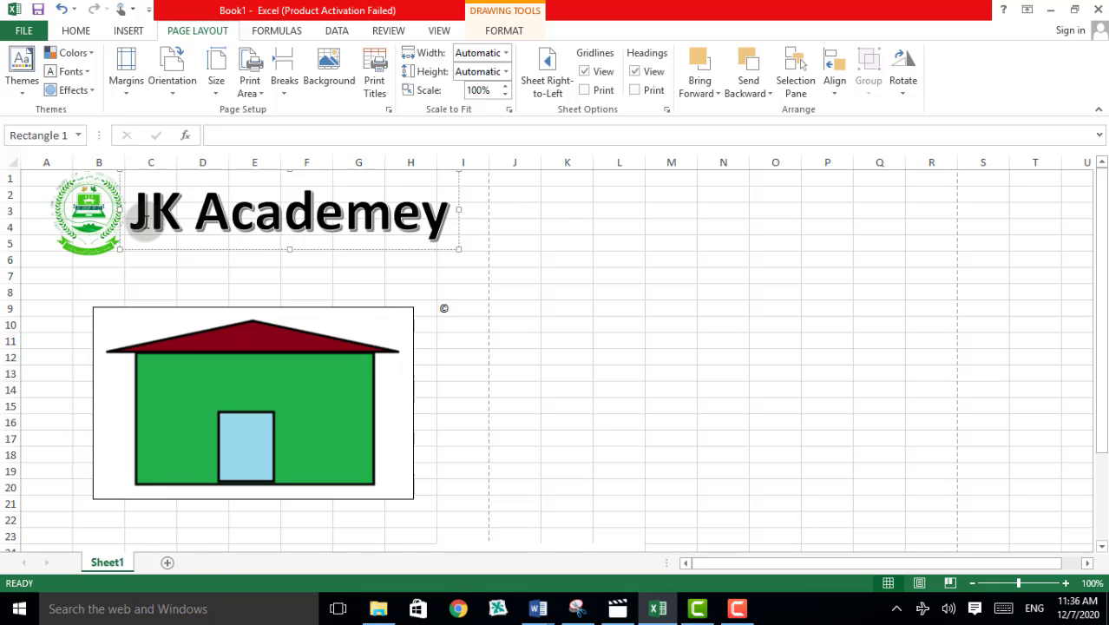
left_click(137, 213)
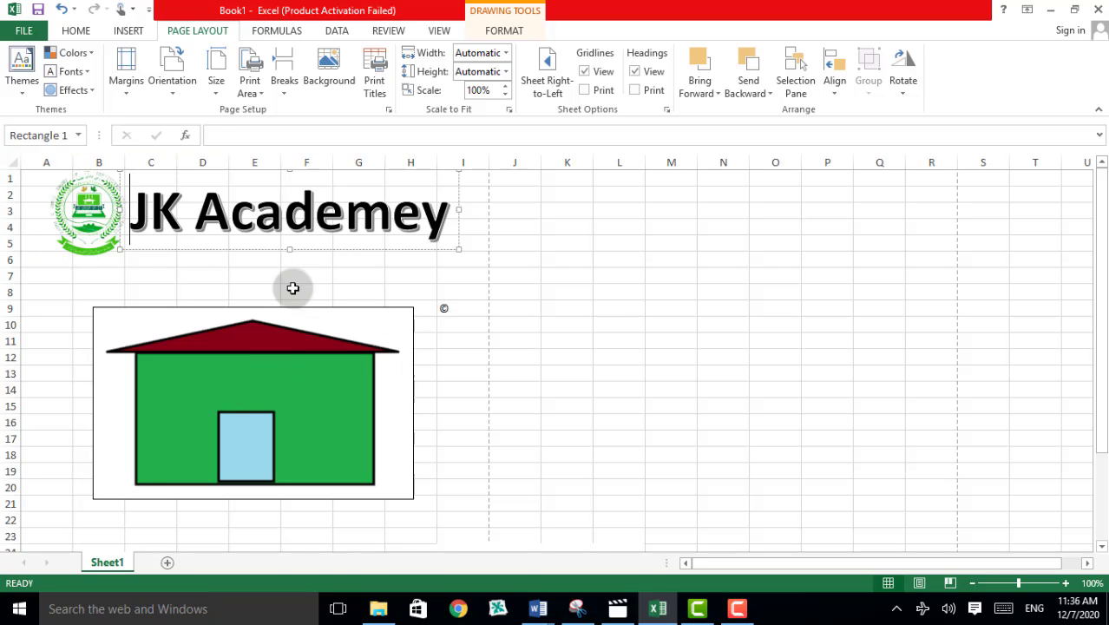
Step: Examine the sheet's pages and margins in Page Layout view down to about row 44, and return to Normal view
left_click(438, 31)
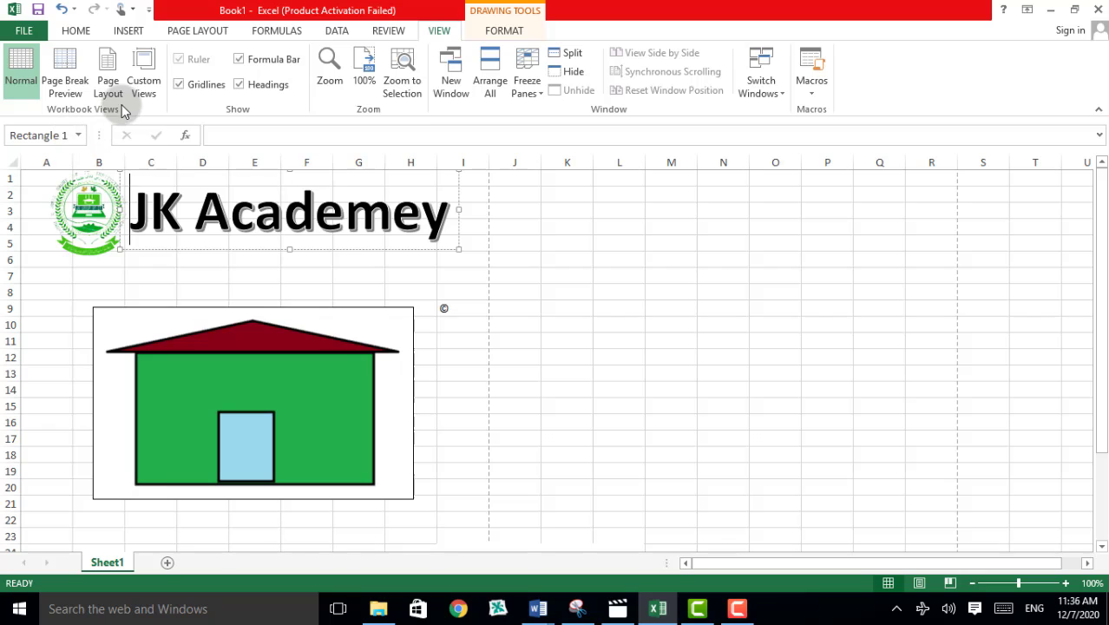
left_click(108, 80)
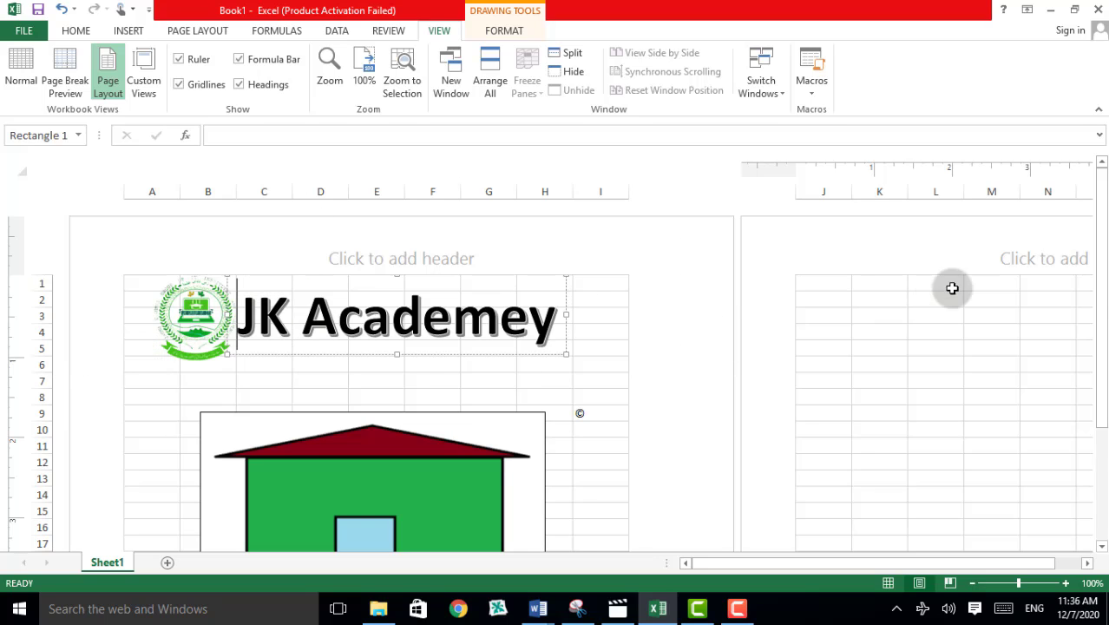
left_click_drag(1105, 281, 1069, 614)
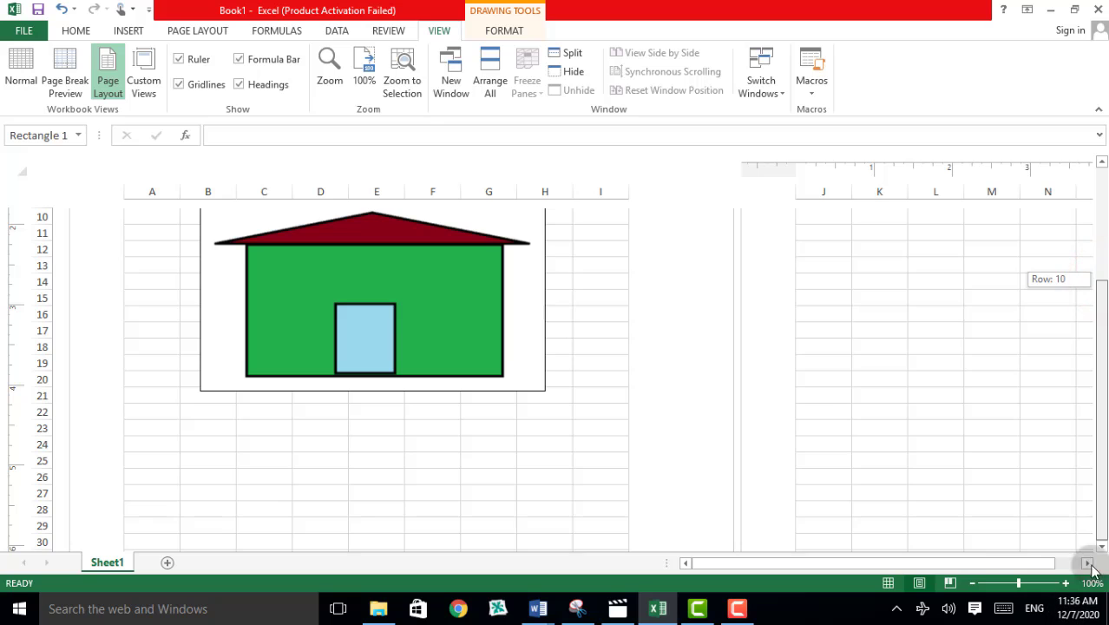
left_click_drag(1092, 568, 1102, 547)
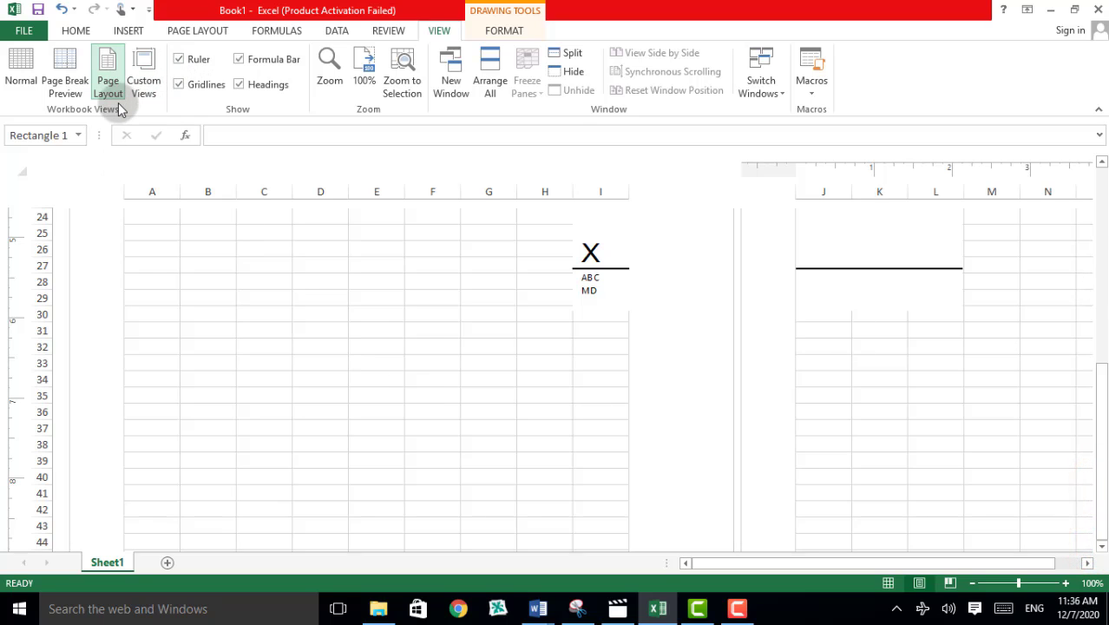
left_click(22, 78)
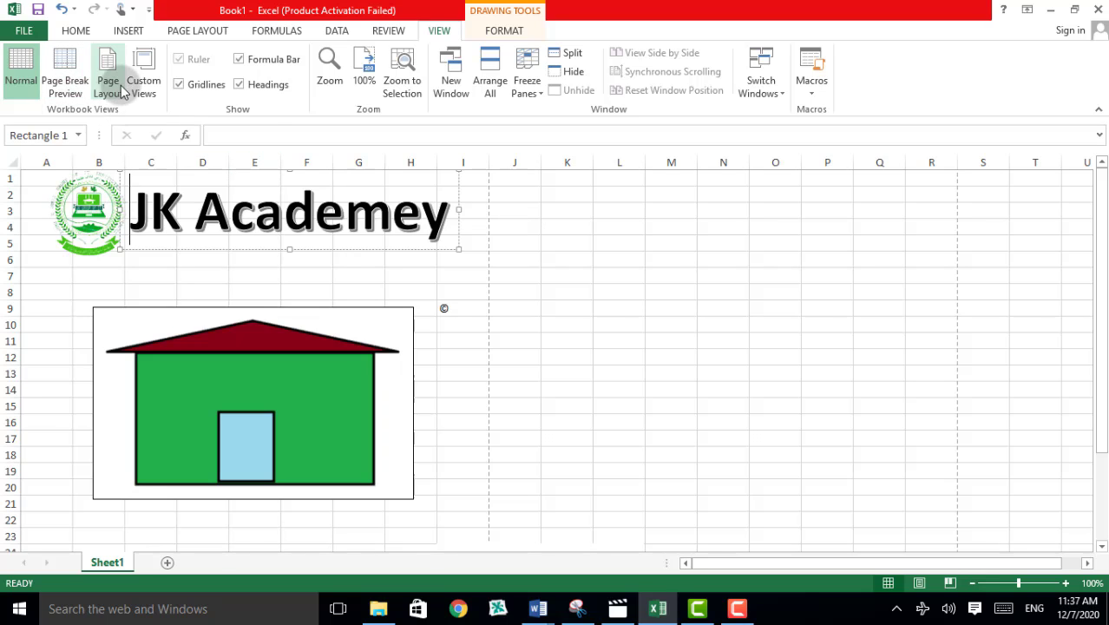
Step: Set custom page margins with a 3" top margin and a 3.5" header margin
left_click(130, 32)
left_click(175, 30)
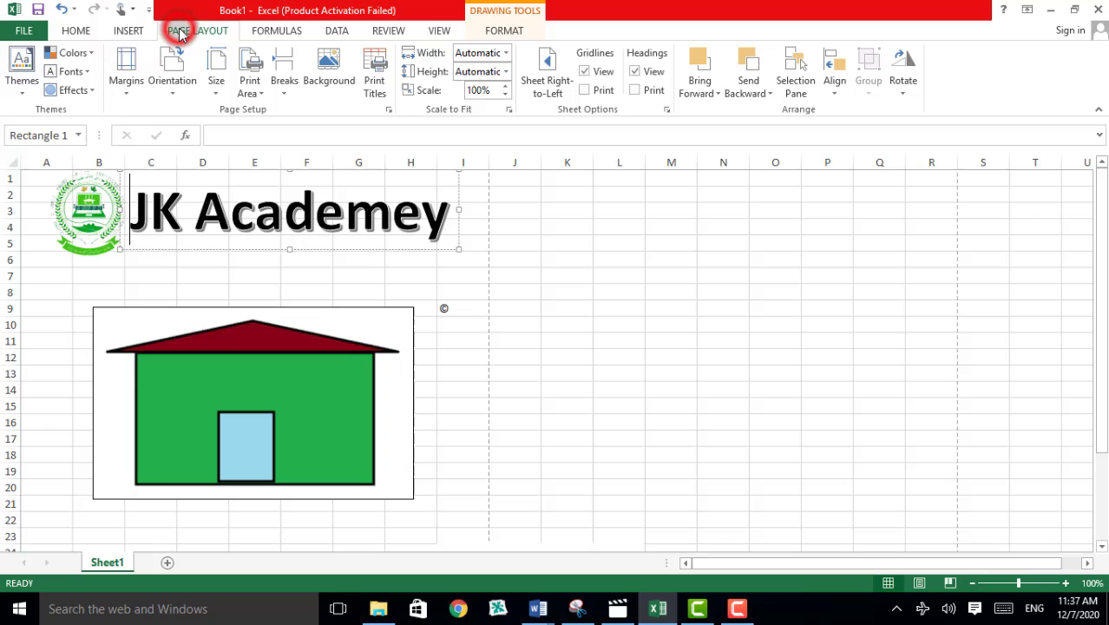
left_click(126, 94)
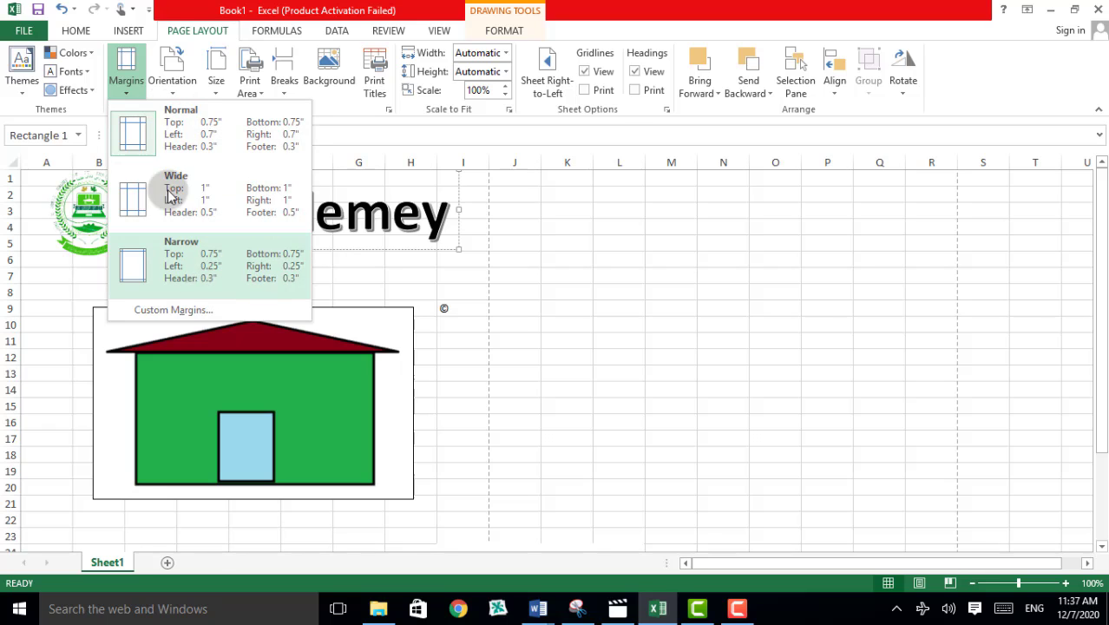
left_click(165, 310)
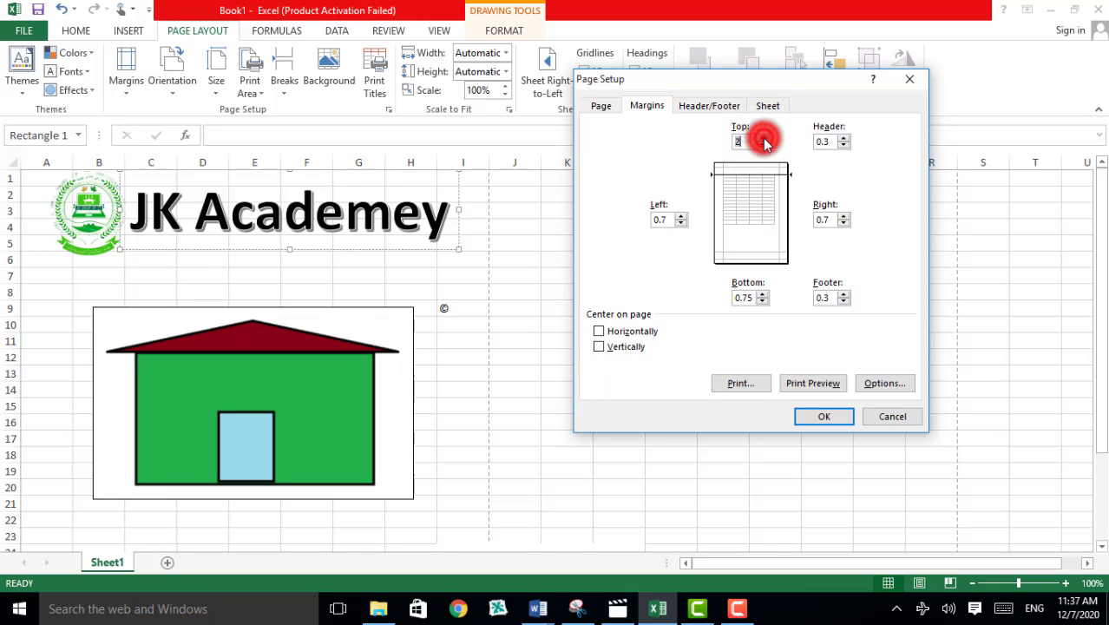
left_click(763, 137)
left_click(763, 137)
left_click(763, 137)
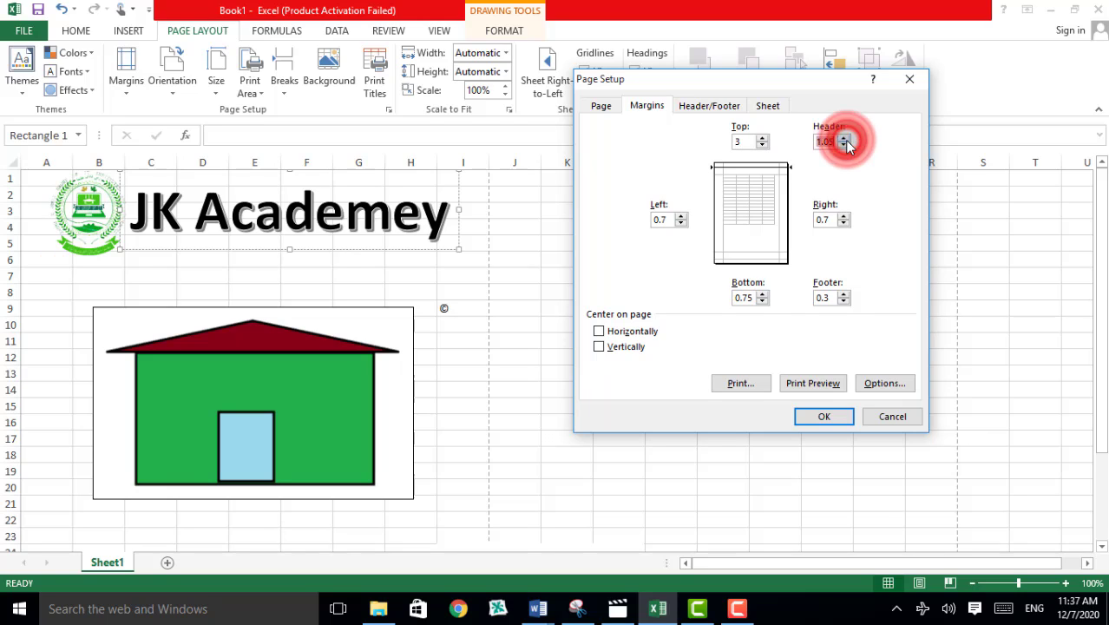
left_click(848, 147)
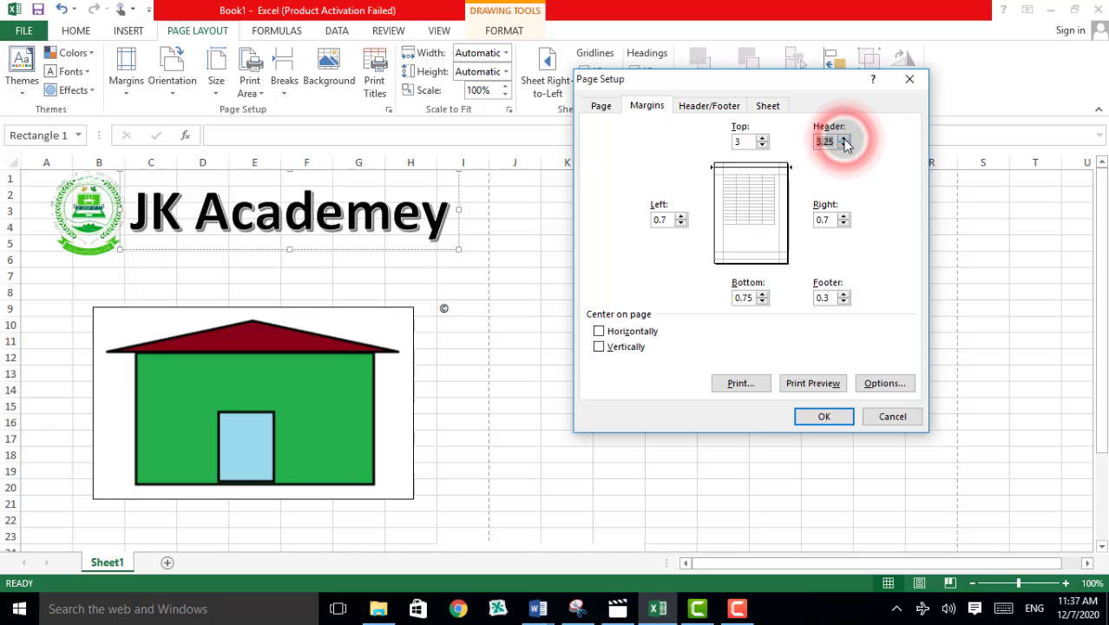
left_click(845, 139)
left_click(808, 417)
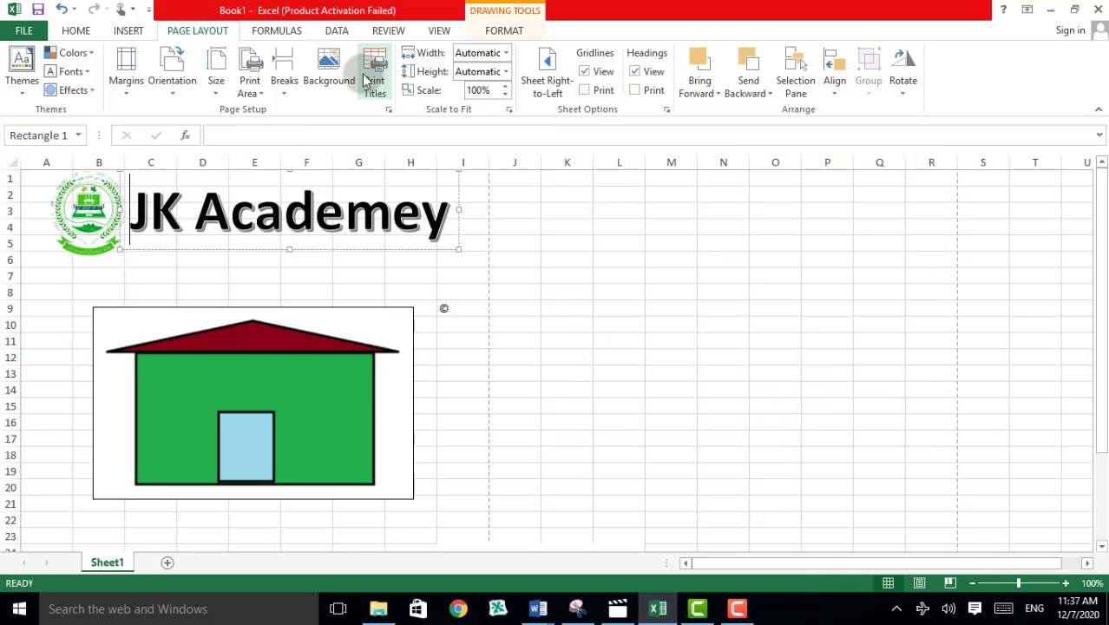
Step: Switch the sheet to Page Layout view and examine the space above the logo and title
left_click(439, 33)
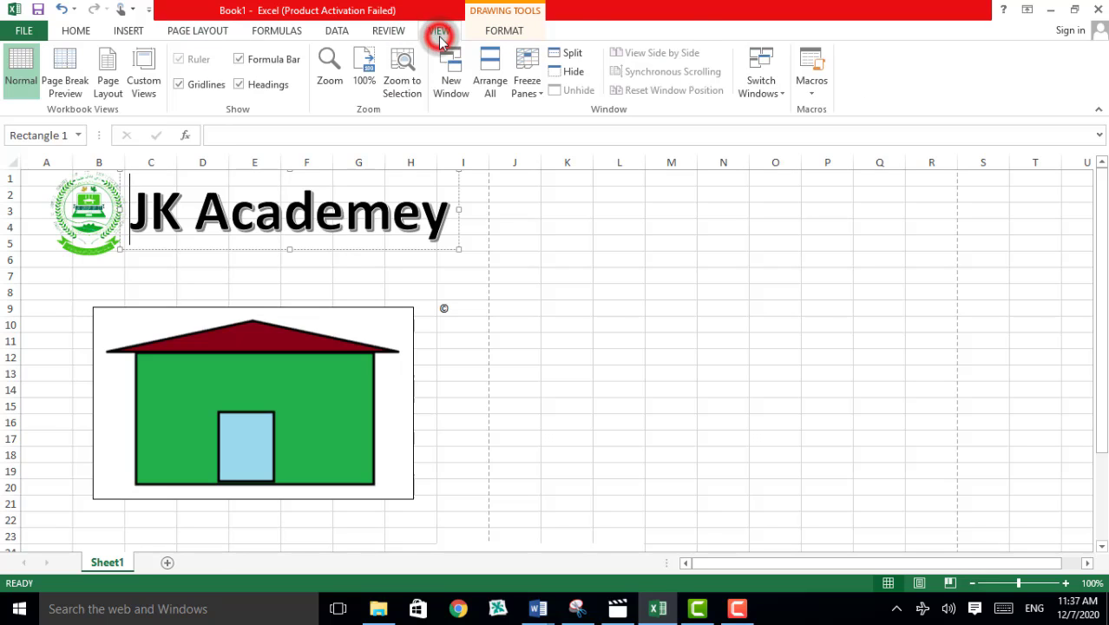
left_click(117, 69)
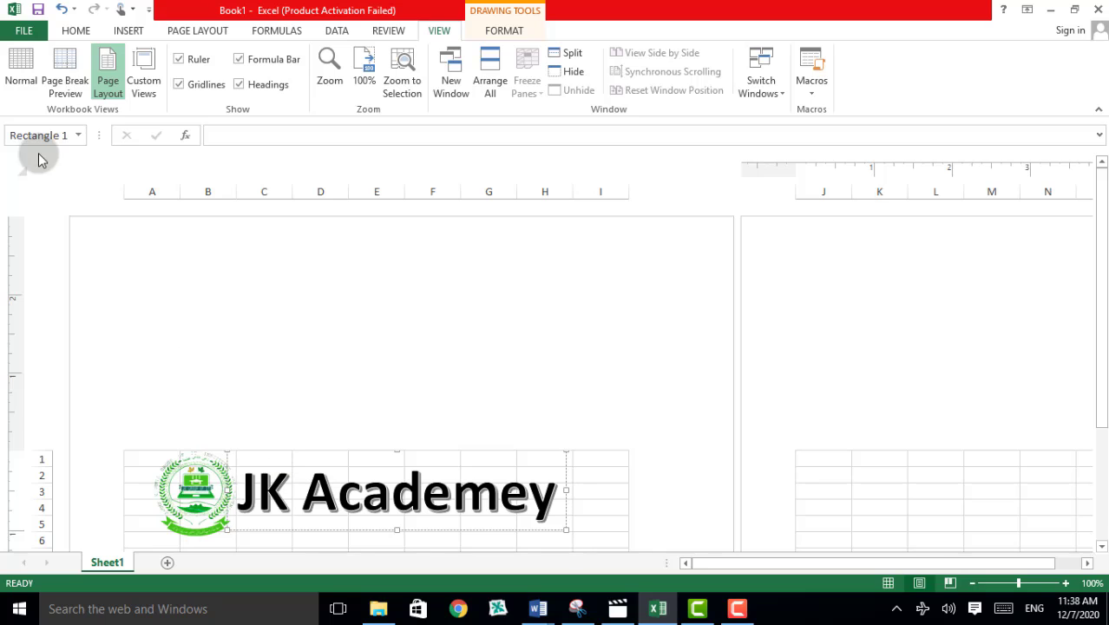
left_click(75, 31)
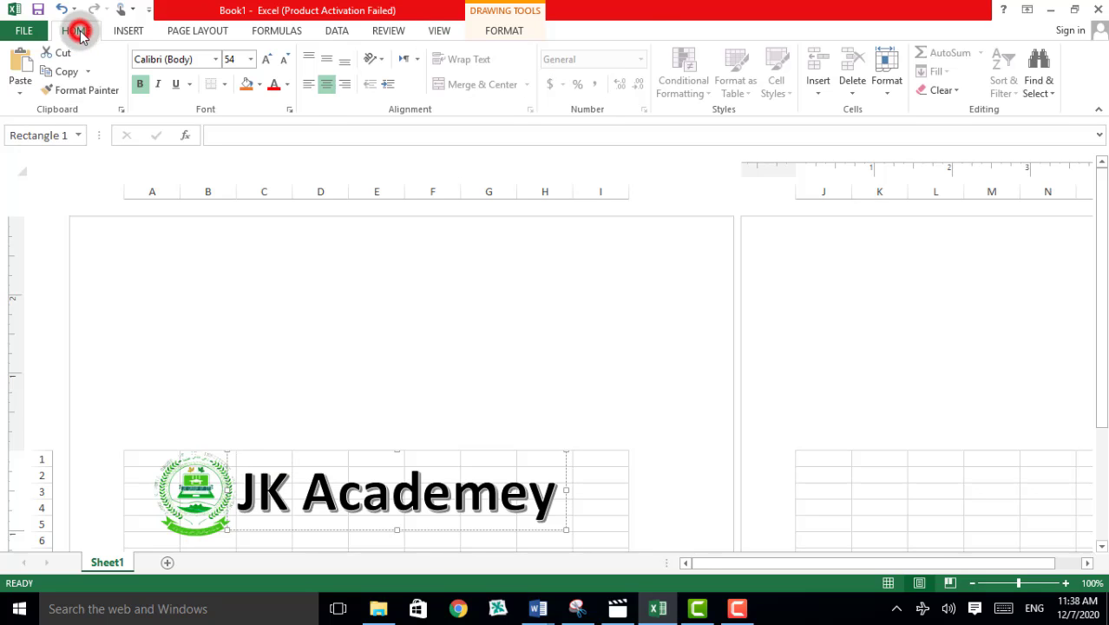
Step: Apply the Normal margins preset to the sheet
left_click(184, 33)
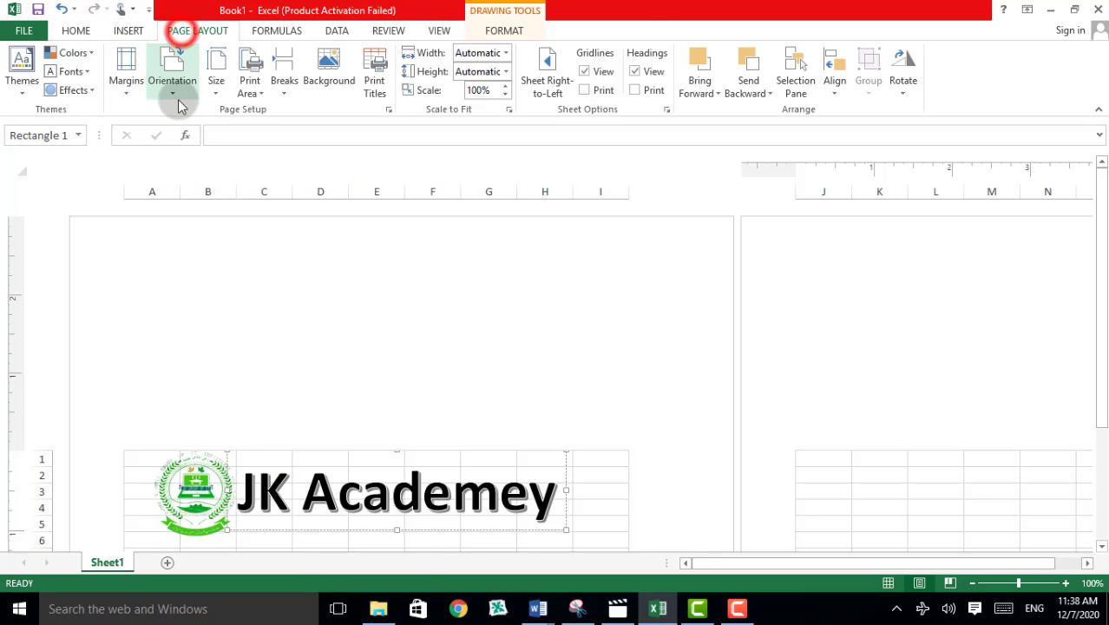
left_click(130, 94)
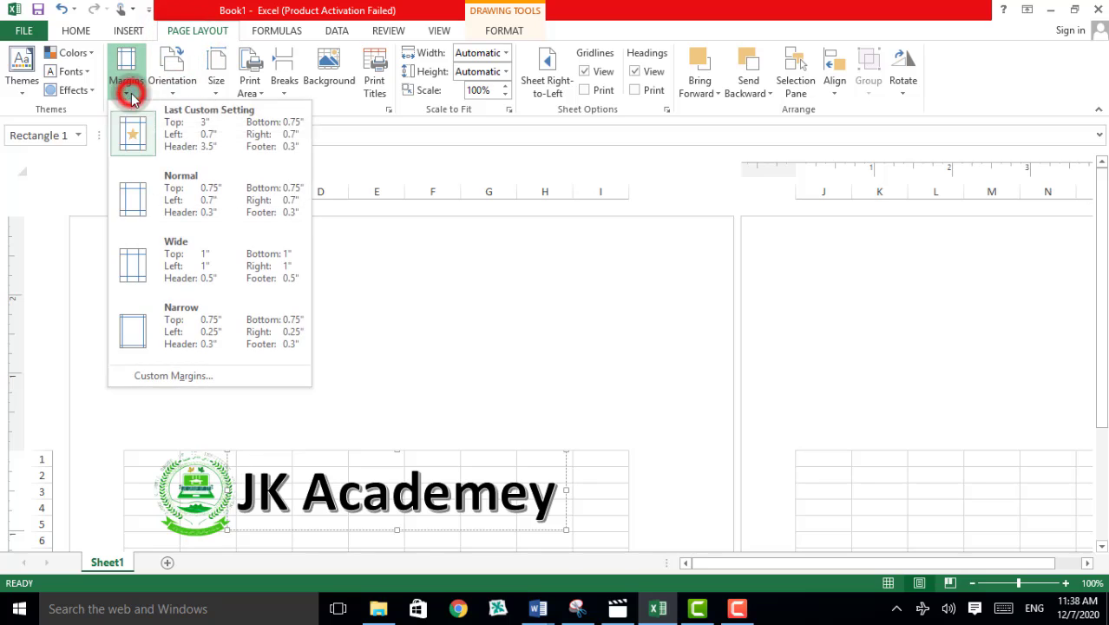
left_click(146, 206)
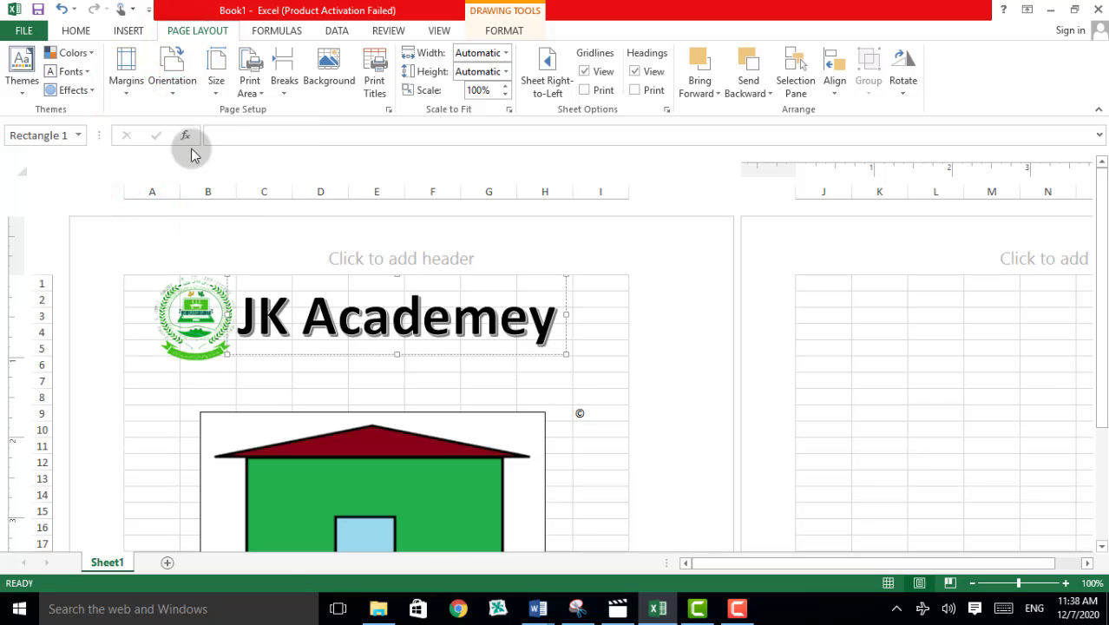
Step: Apply the Wide margins preset, with 1" margins on all sides and 0.5" header and footer
left_click(130, 92)
left_click(173, 276)
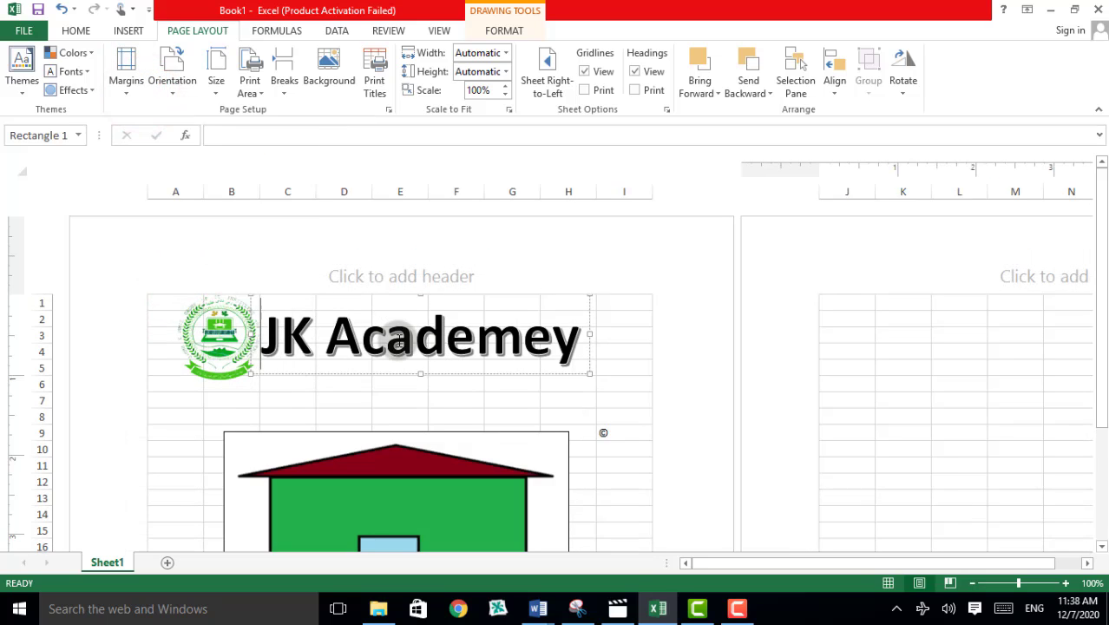
left_click(124, 97)
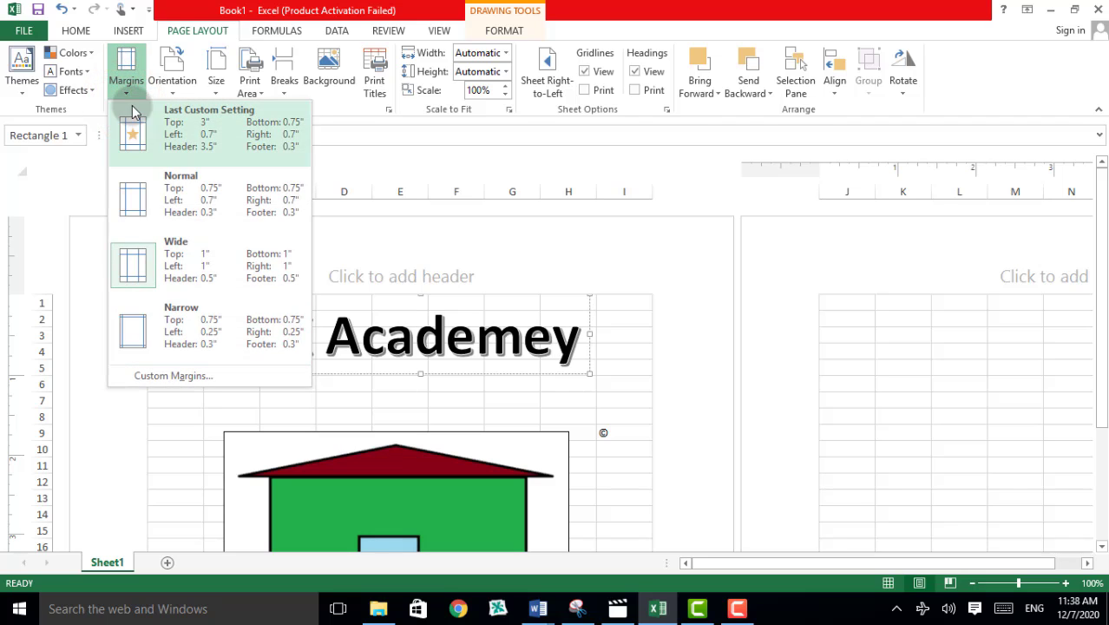
Step: Change the page orientation to Landscape and return it to Portrait
left_click(186, 94)
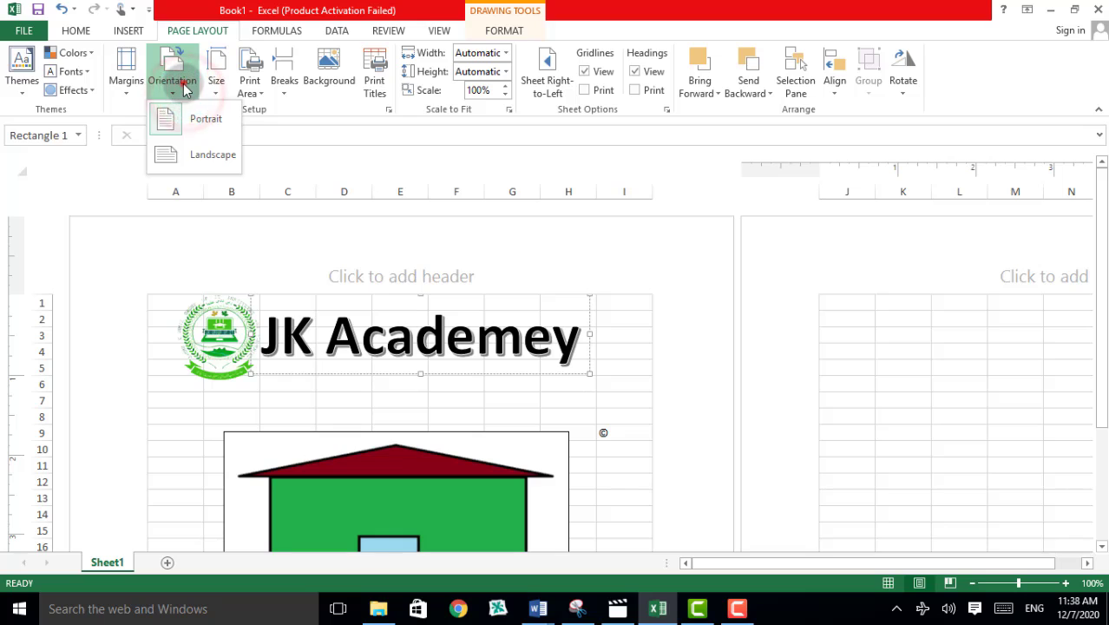
left_click(182, 87)
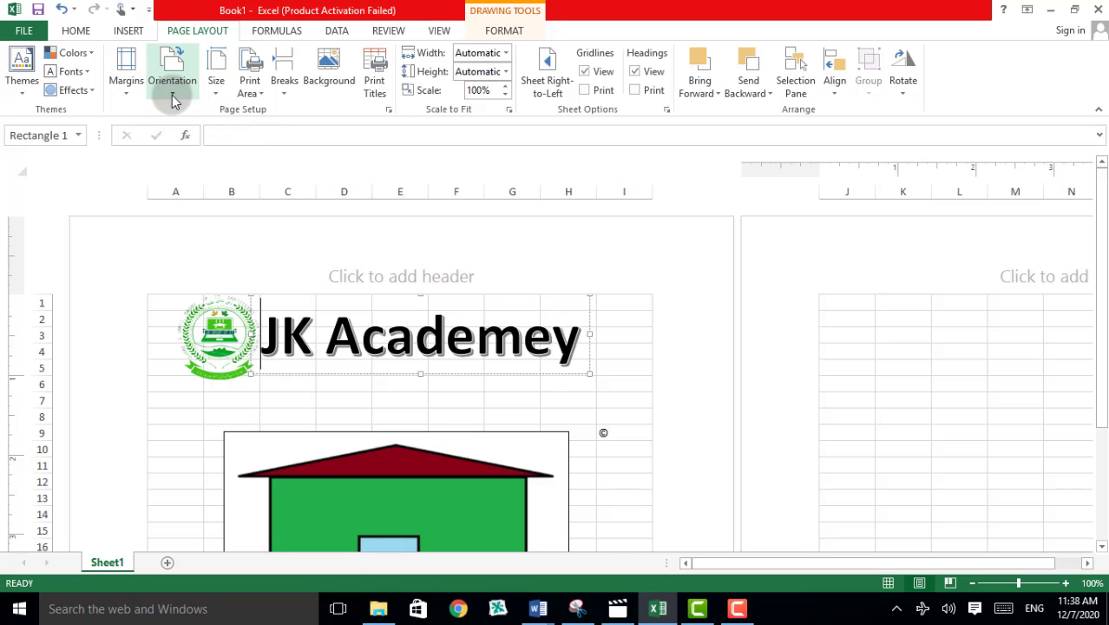
left_click(173, 99)
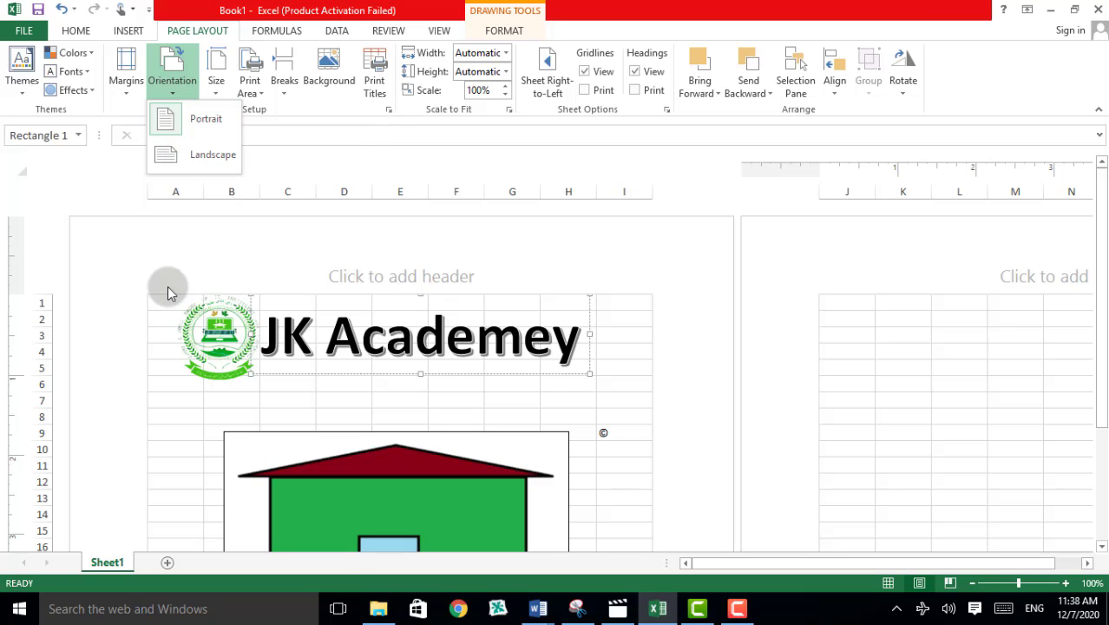
left_click(183, 165)
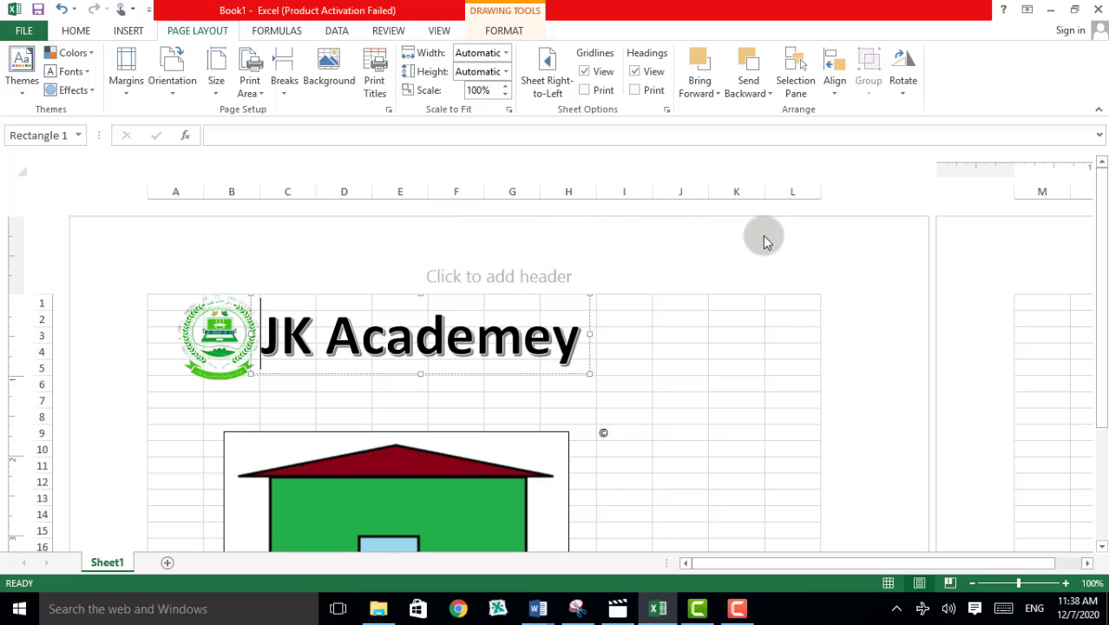
left_click(185, 97)
left_click(182, 119)
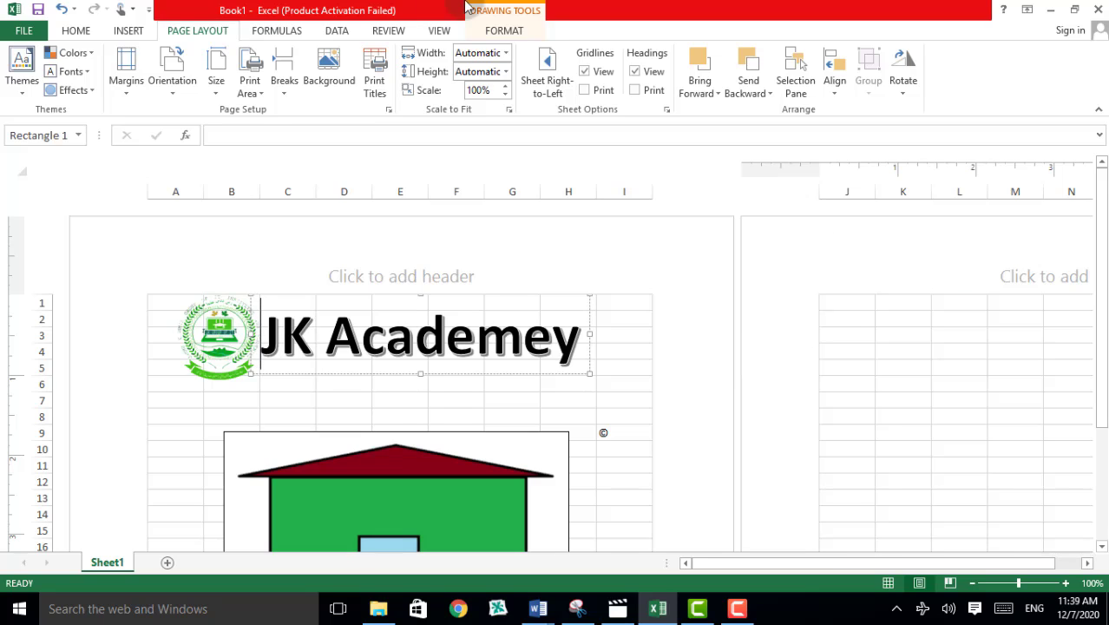
left_click(172, 83)
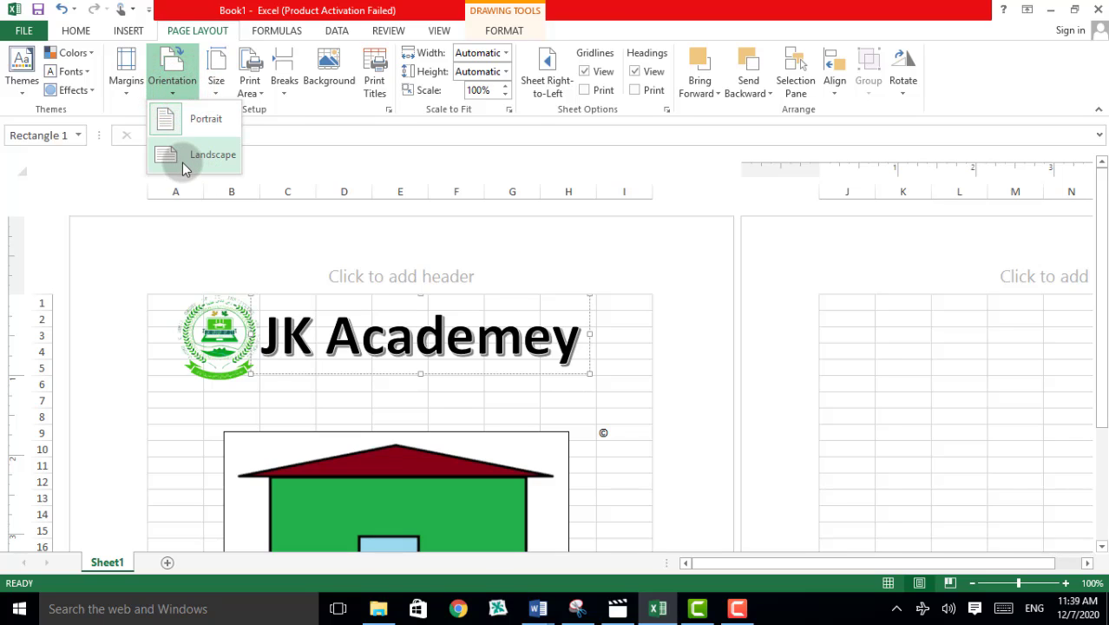
left_click(310, 267)
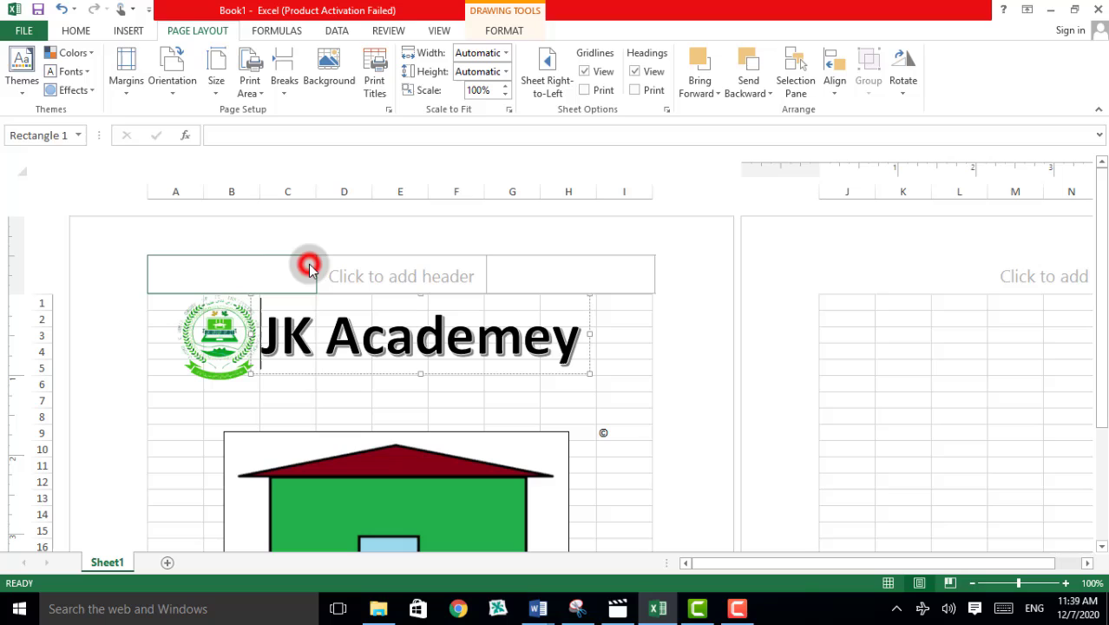
Step: Review the available paper sizes and the print area options without choosing any
left_click(216, 95)
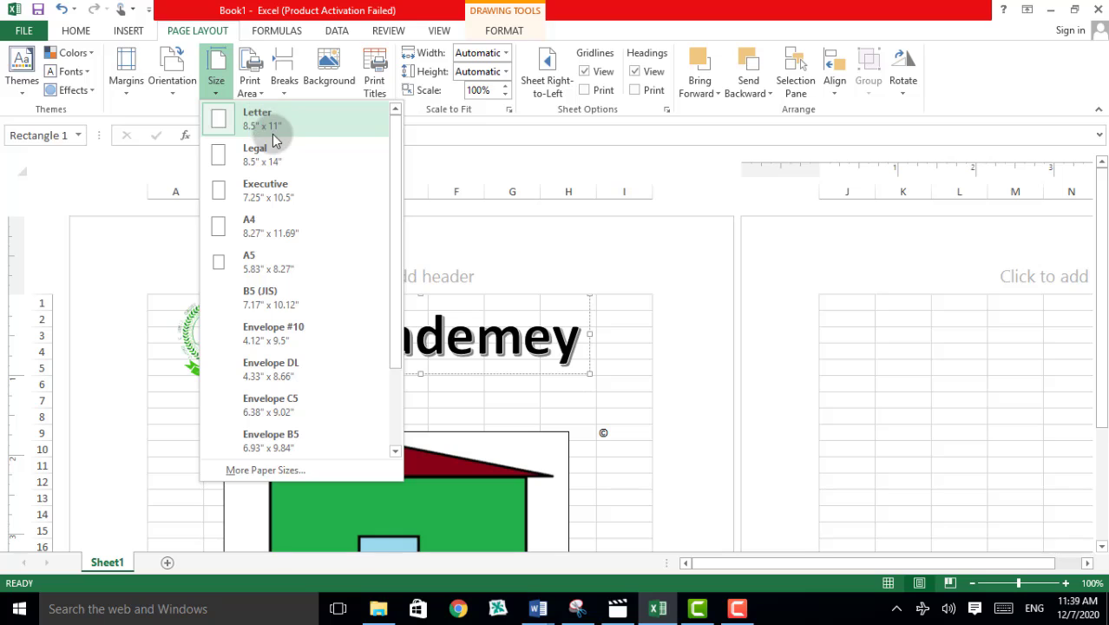
left_click(254, 89)
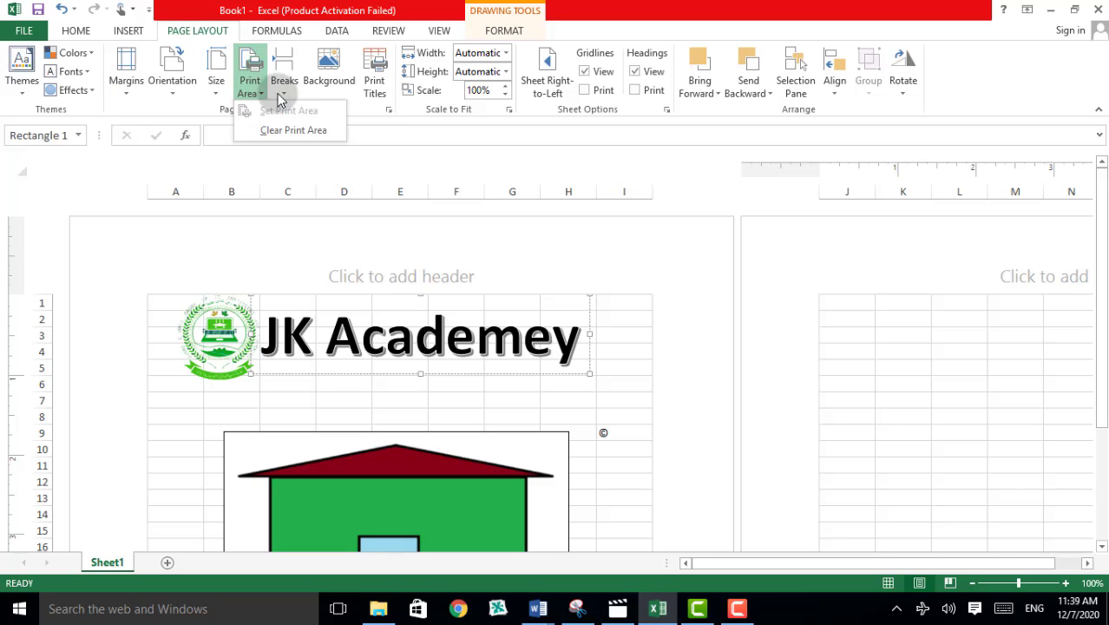
Step: Return the worksheet to Normal view
left_click(388, 31)
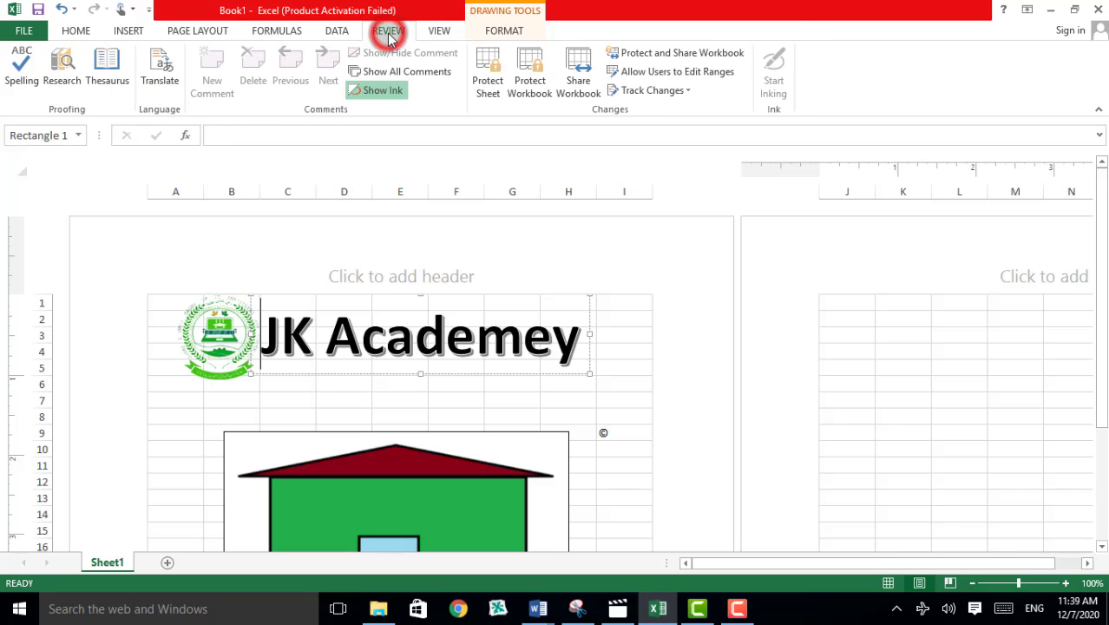
left_click(439, 30)
left_click(26, 69)
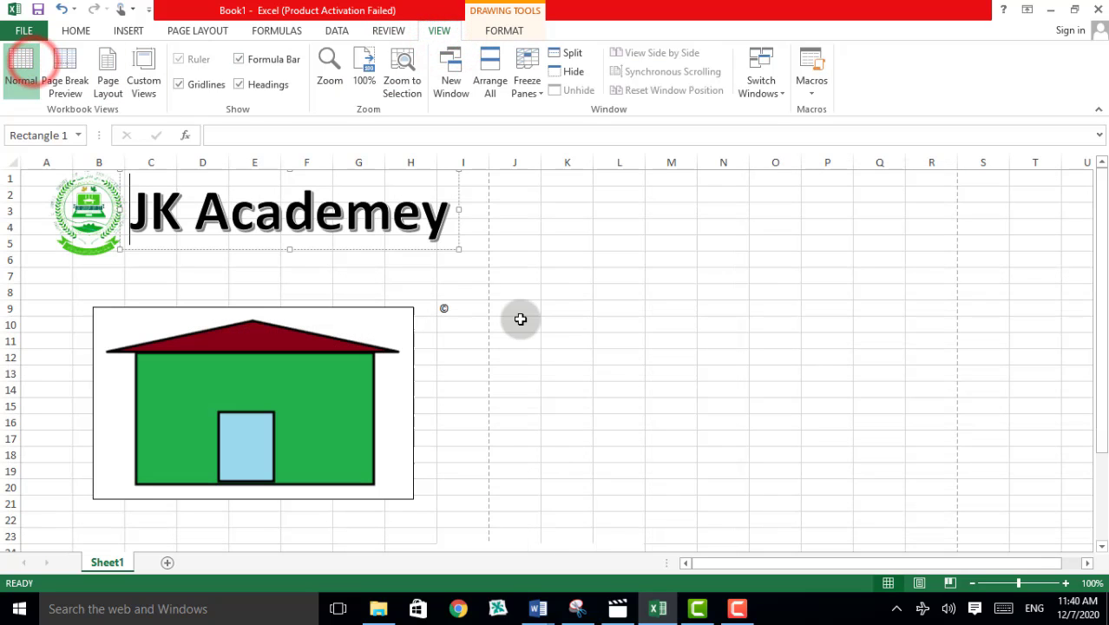
left_click(739, 611)
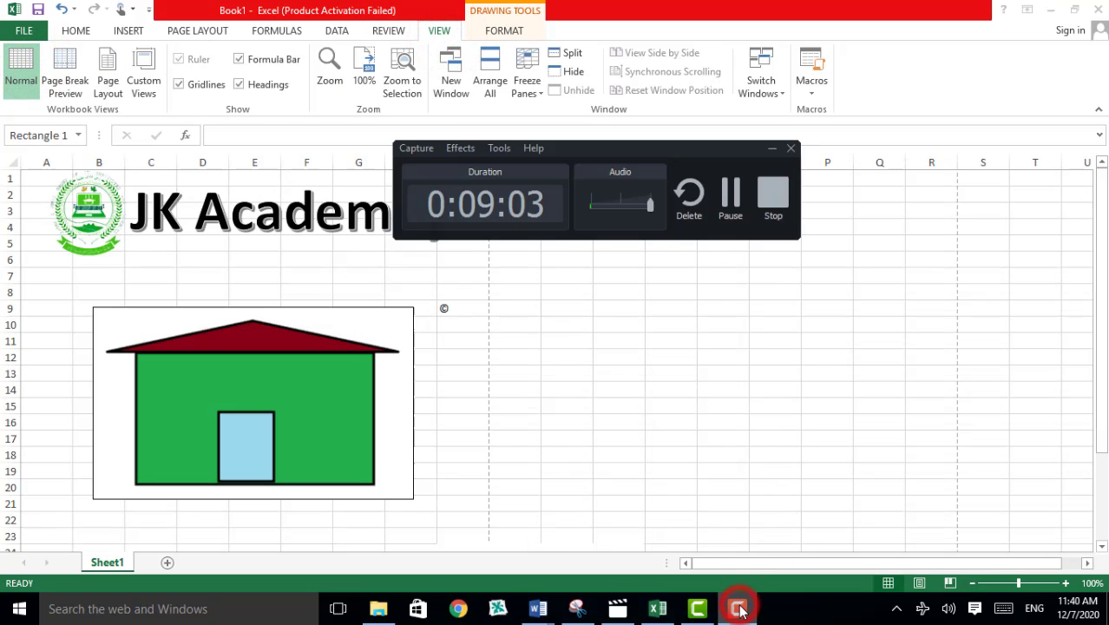
left_click(771, 149)
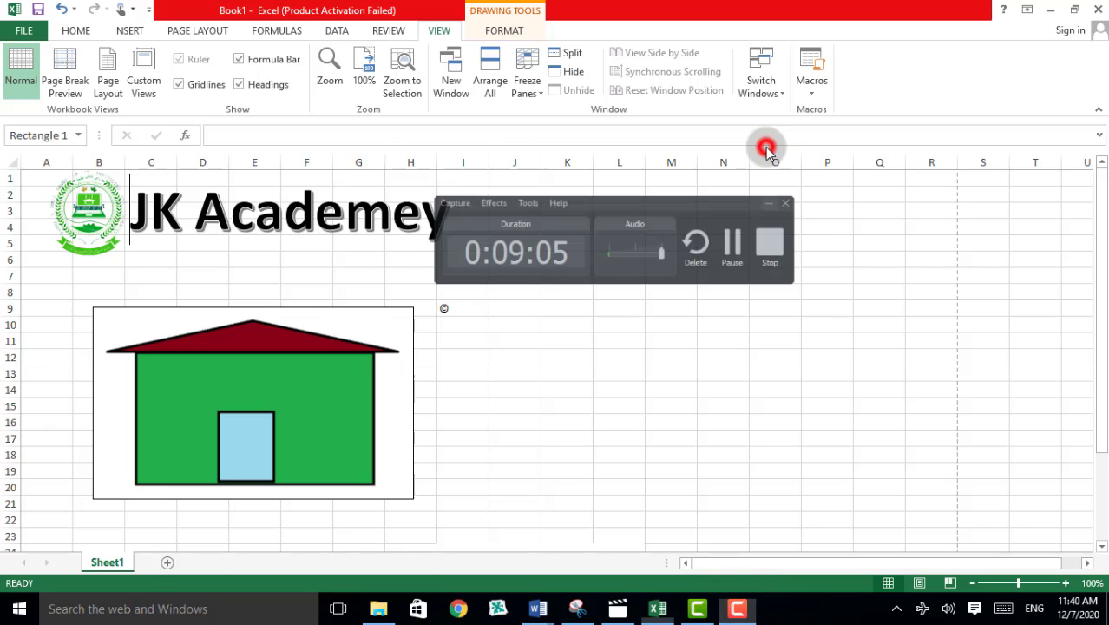
Step: Set the cell range A1:I7, covering the logo and the JK Academey title, as the print area
left_click(198, 32)
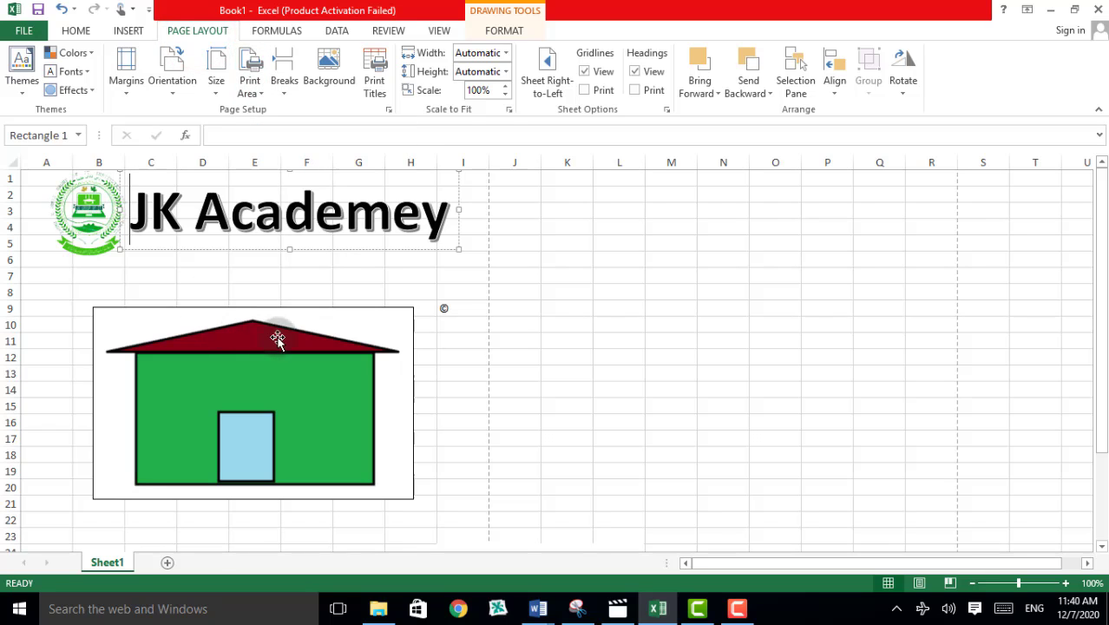
mouse_move(1102, 261)
left_mouse_down()
mouse_move(1102, 280)
mouse_move(1102, 252)
left_mouse_up()
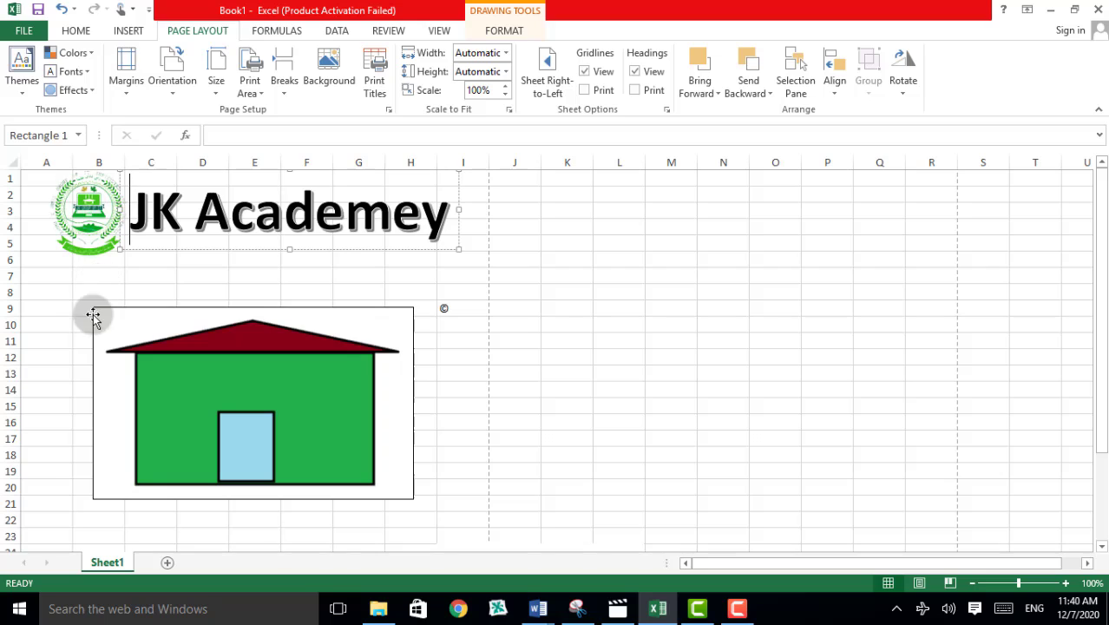
left_click_drag(83, 301, 405, 501)
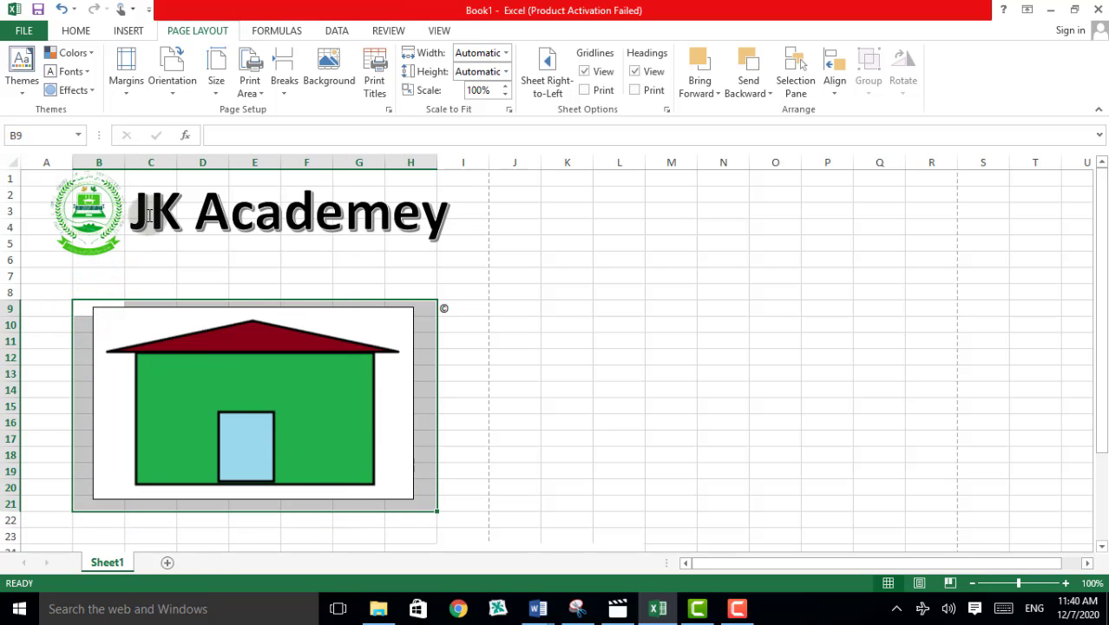
left_click(199, 270)
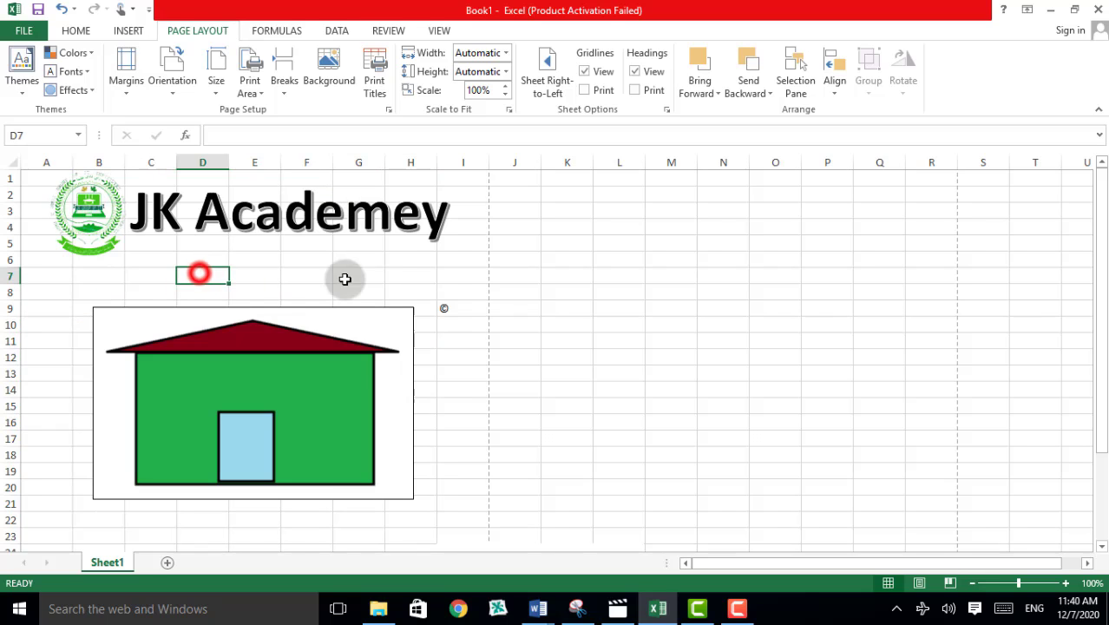
left_click_drag(444, 274, 40, 178)
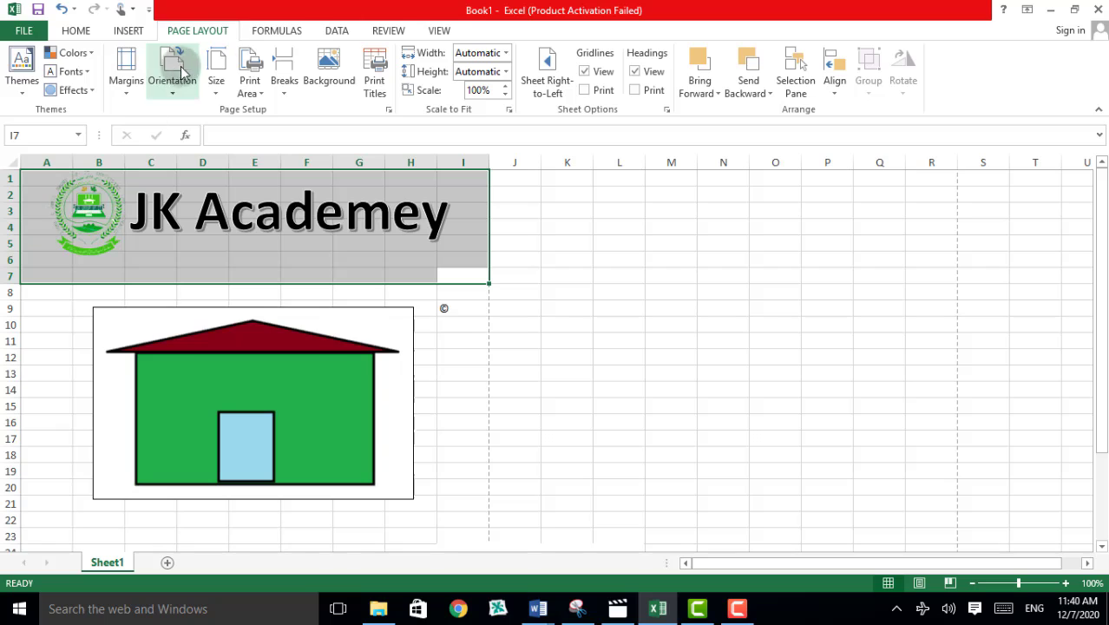
left_click(251, 86)
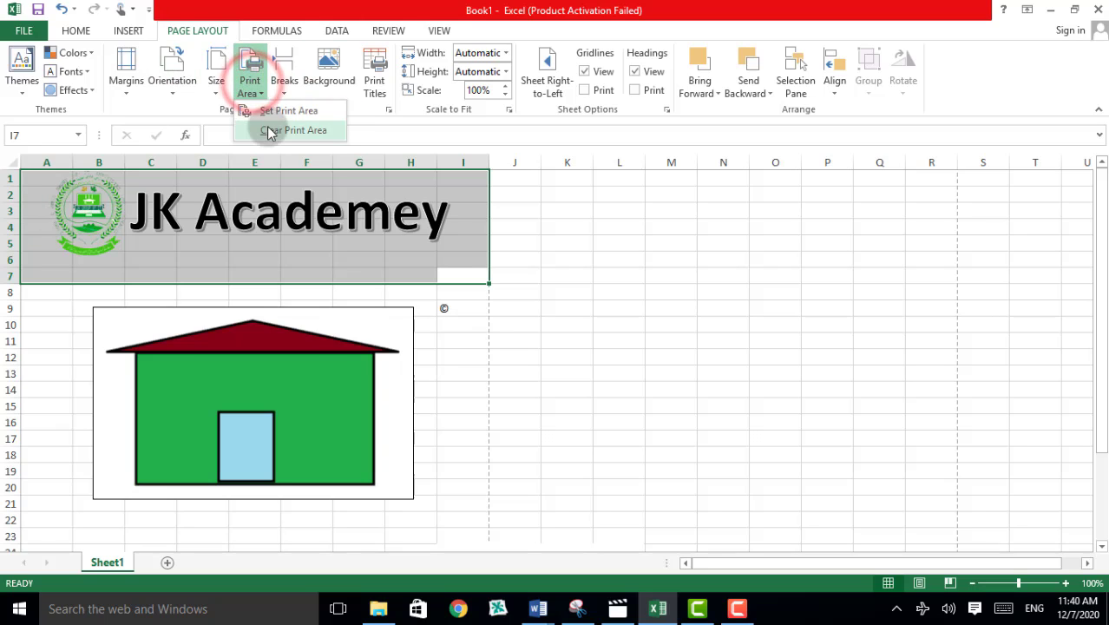
left_click(265, 113)
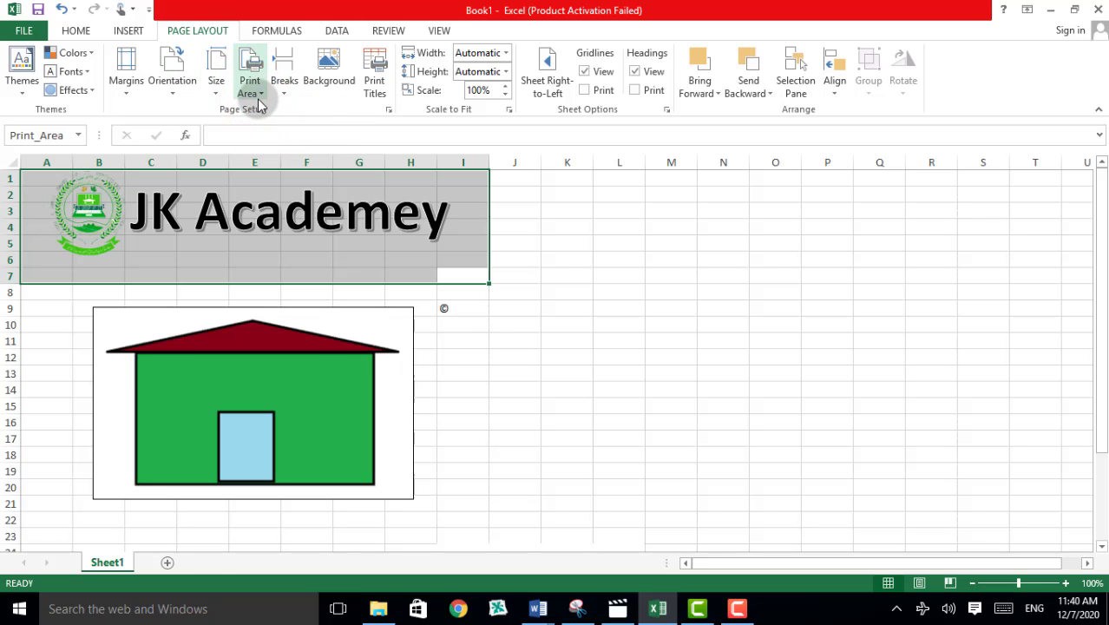
Step: Show the worksheet in Page Layout view and clear its print area
left_click(426, 33)
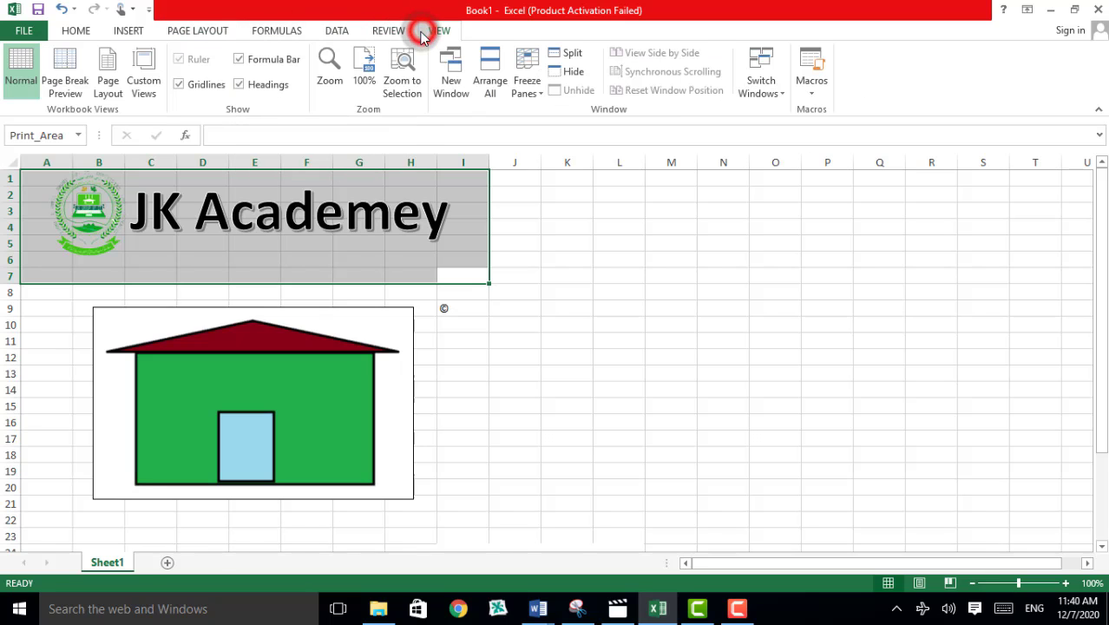
left_click(108, 78)
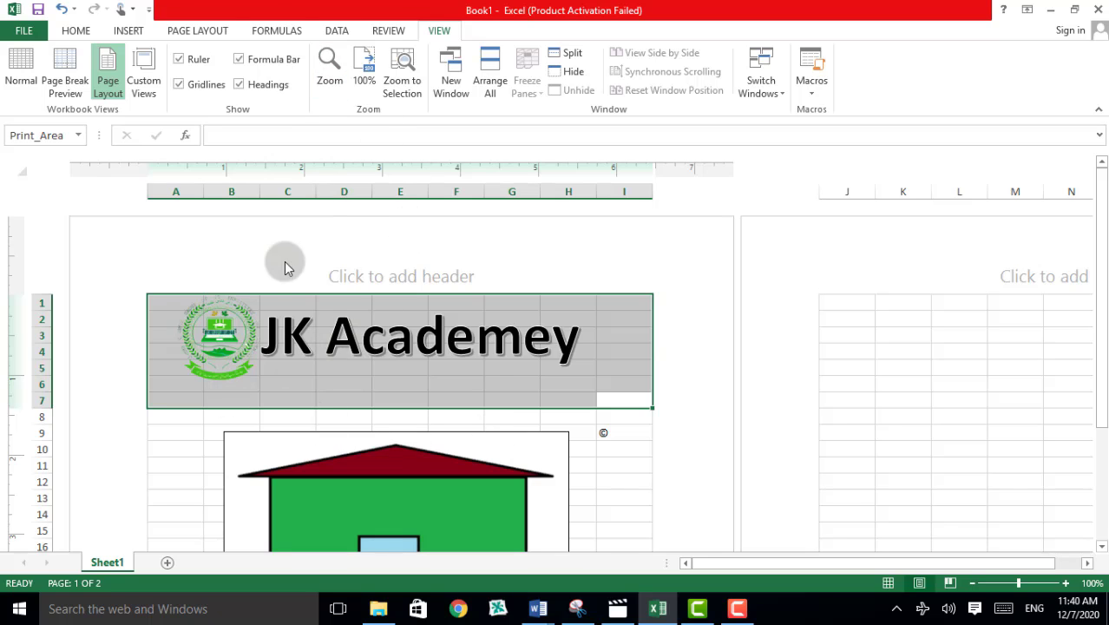
left_click(172, 30)
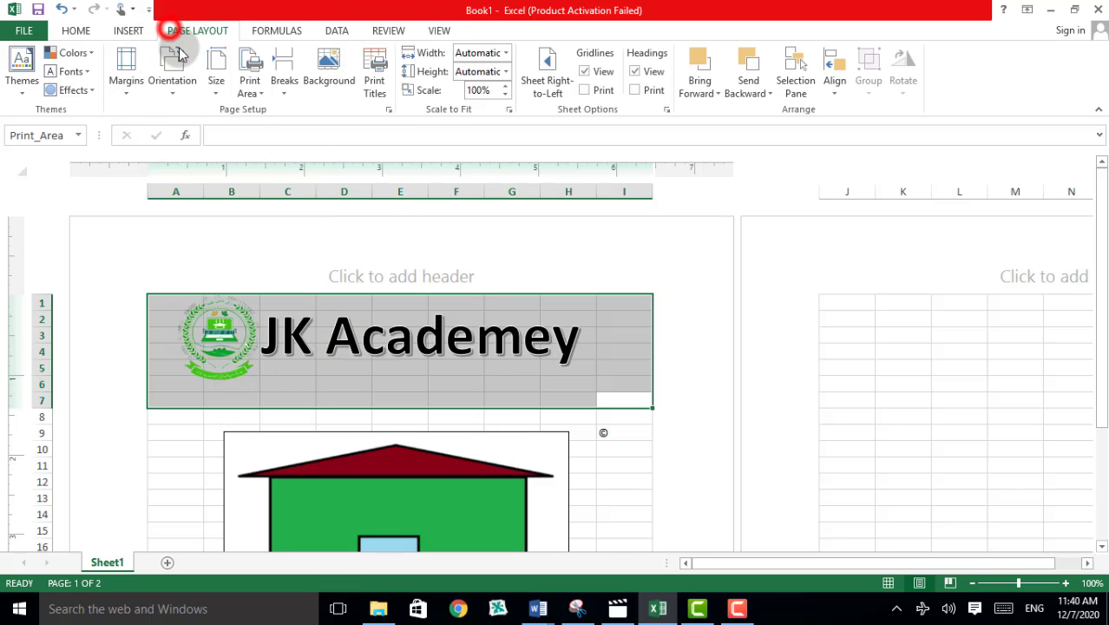
left_click(259, 93)
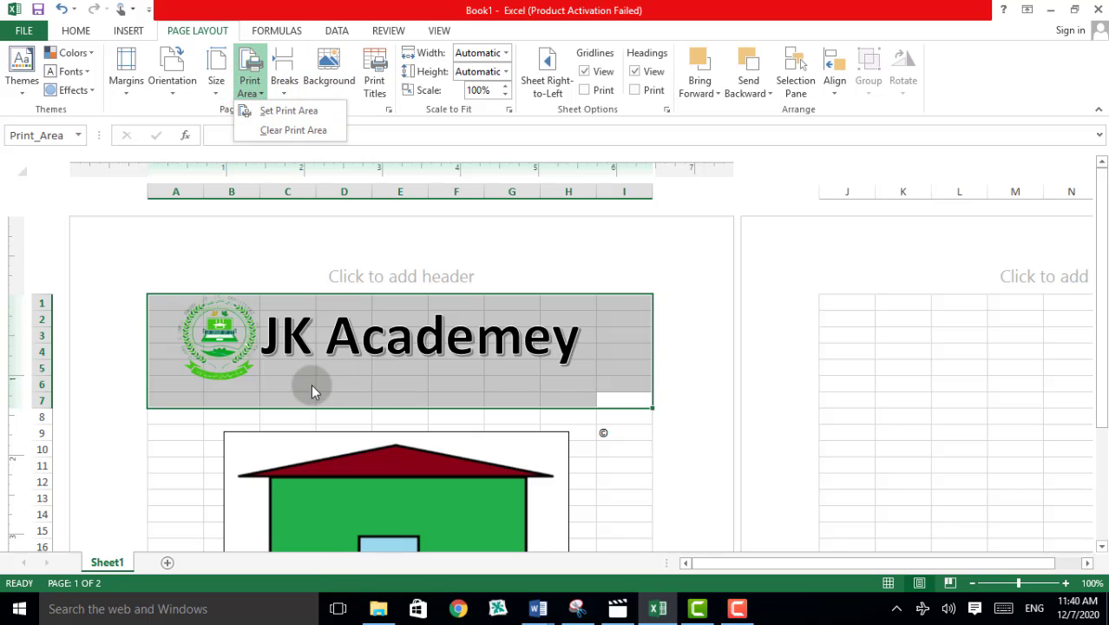
left_click(267, 130)
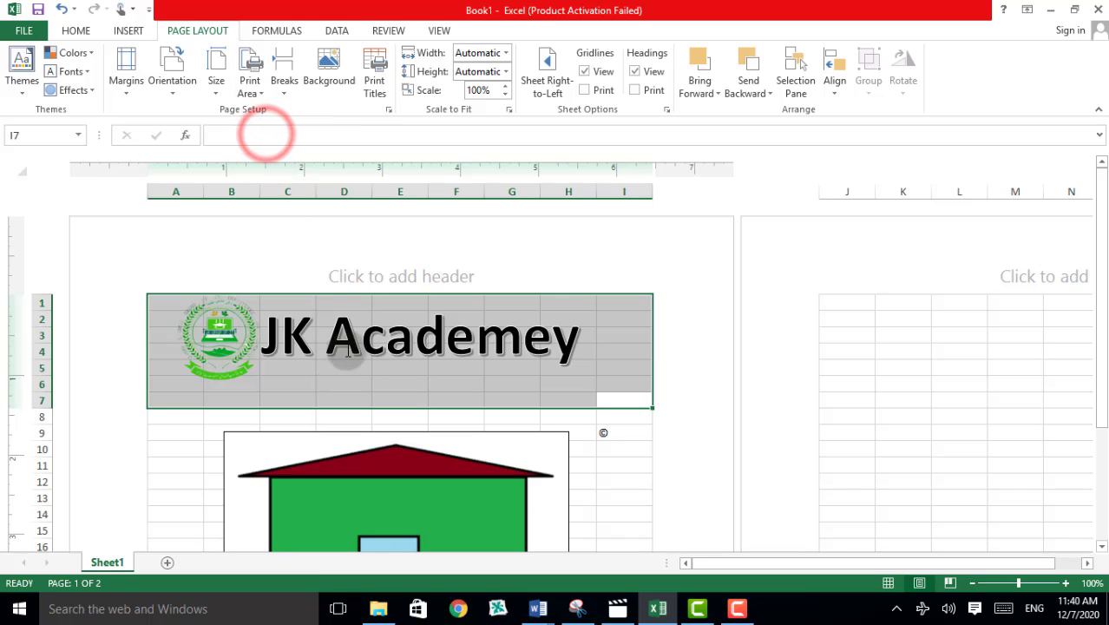
left_click(322, 310)
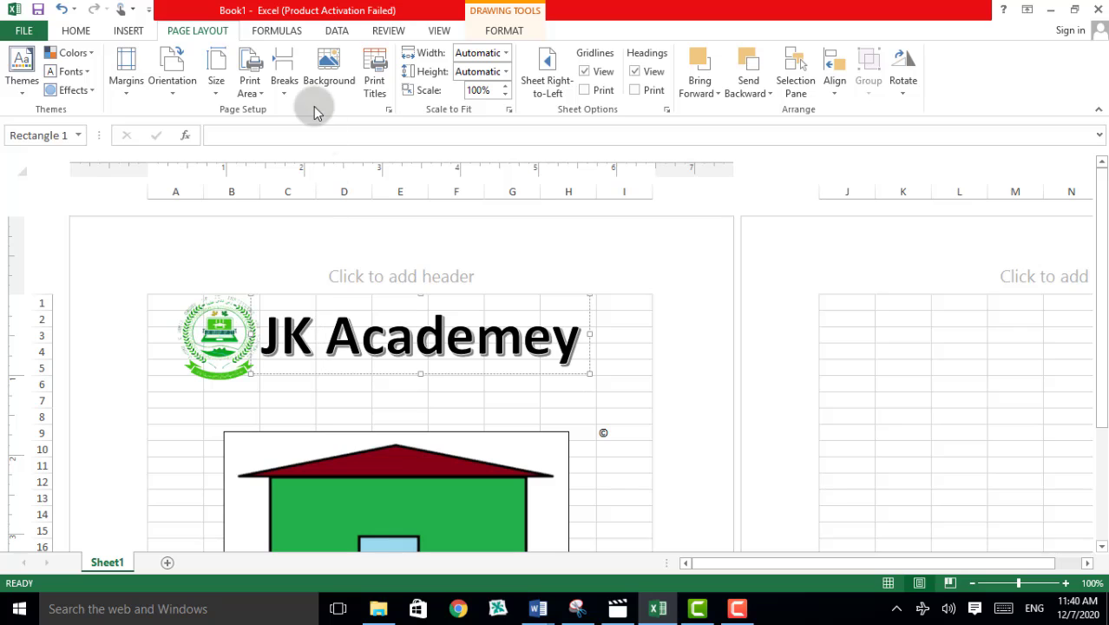
Step: Review the Print Titles settings in Page Setup without changing any of them
left_click(379, 98)
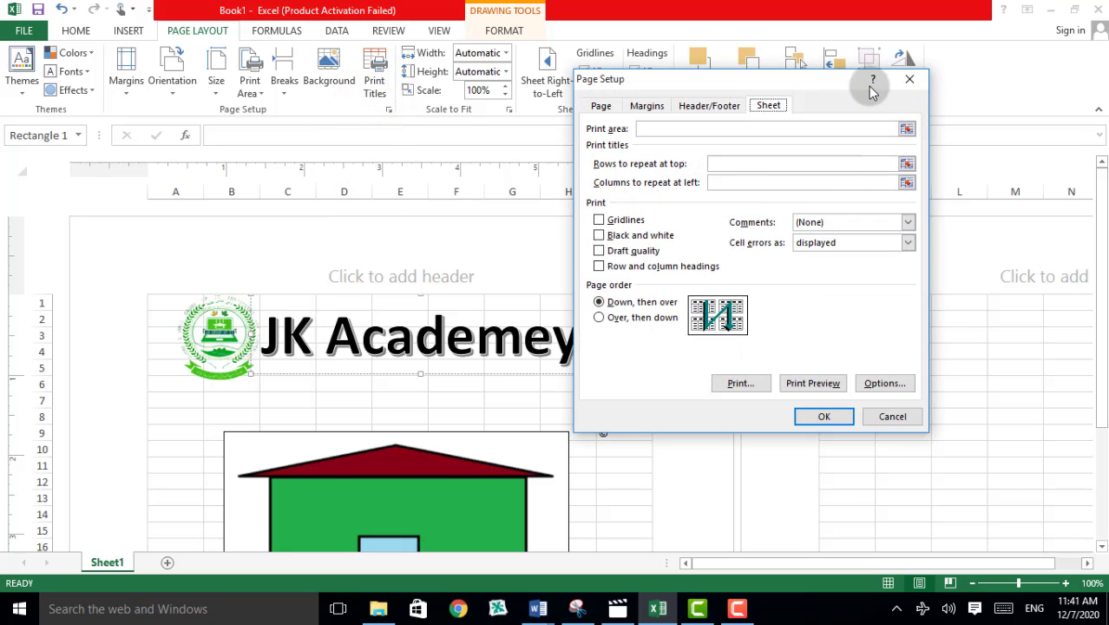
left_click(907, 80)
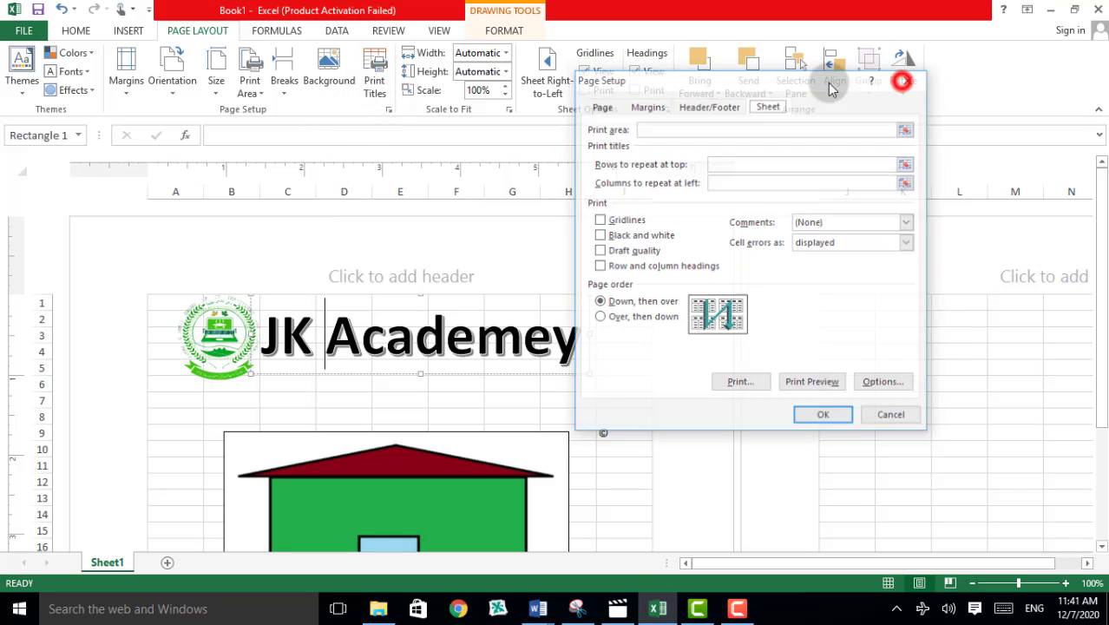
left_click(369, 71)
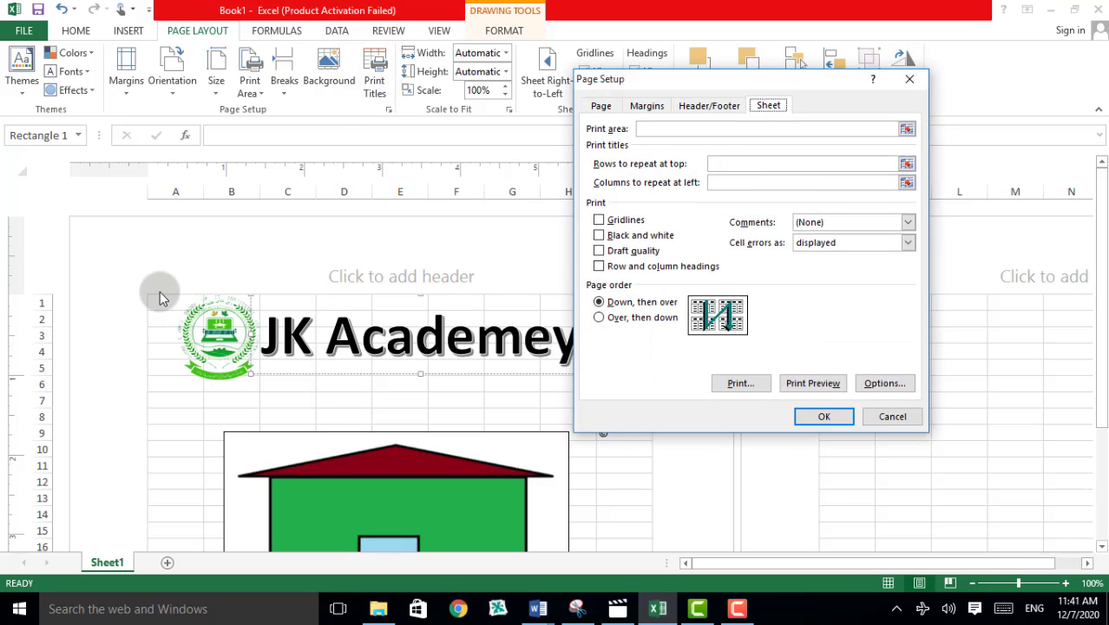
left_click(902, 82)
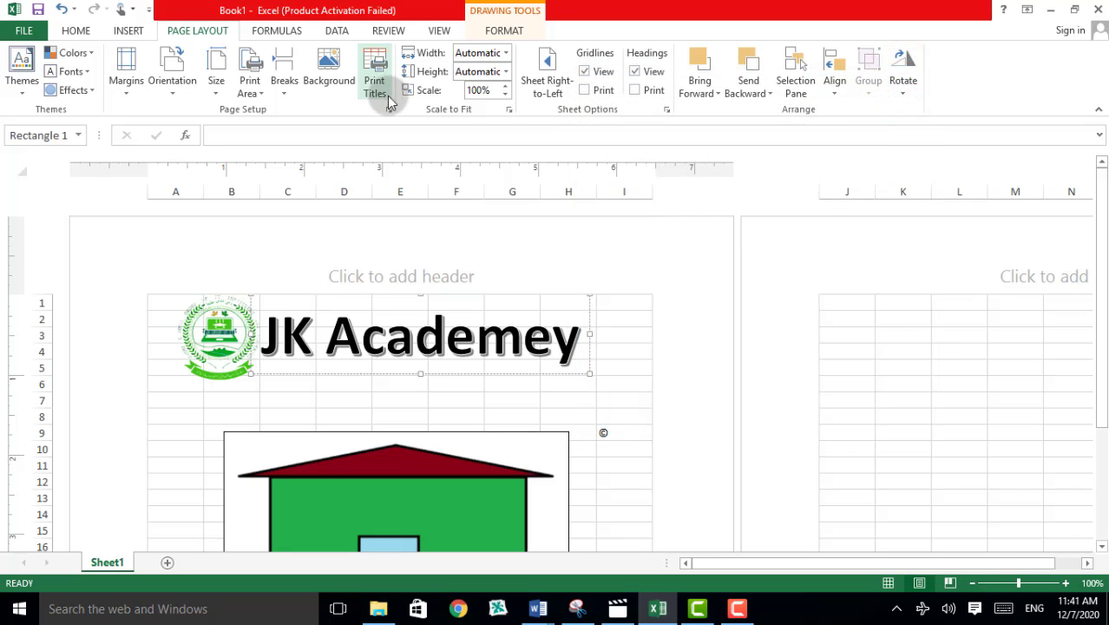
Step: Return the worksheet from Page Layout view to Normal view
left_click(439, 30)
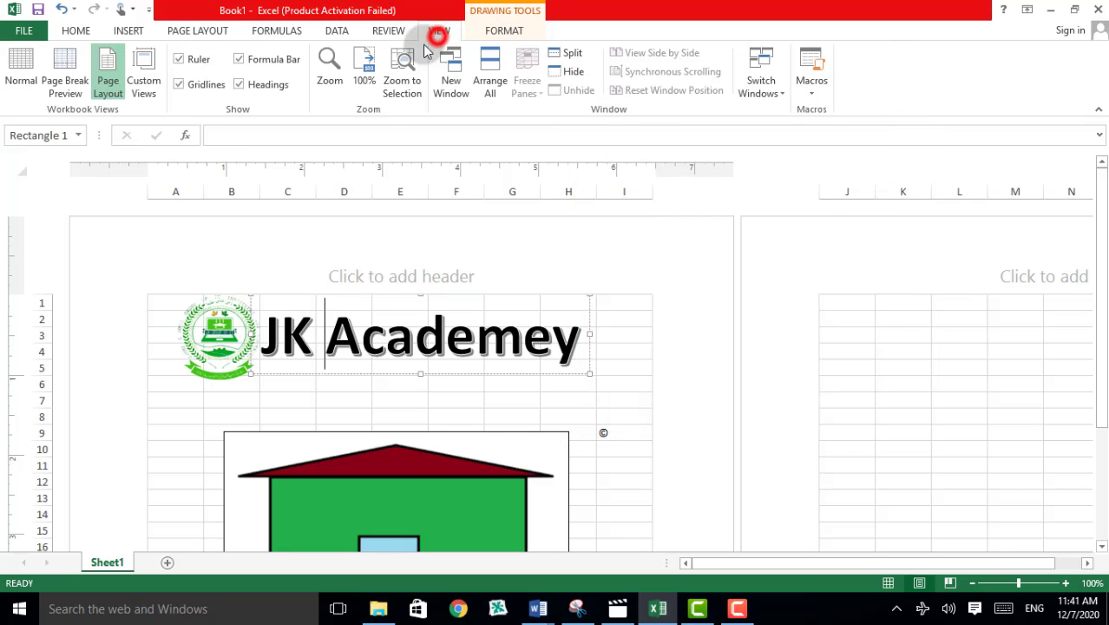
left_click(21, 74)
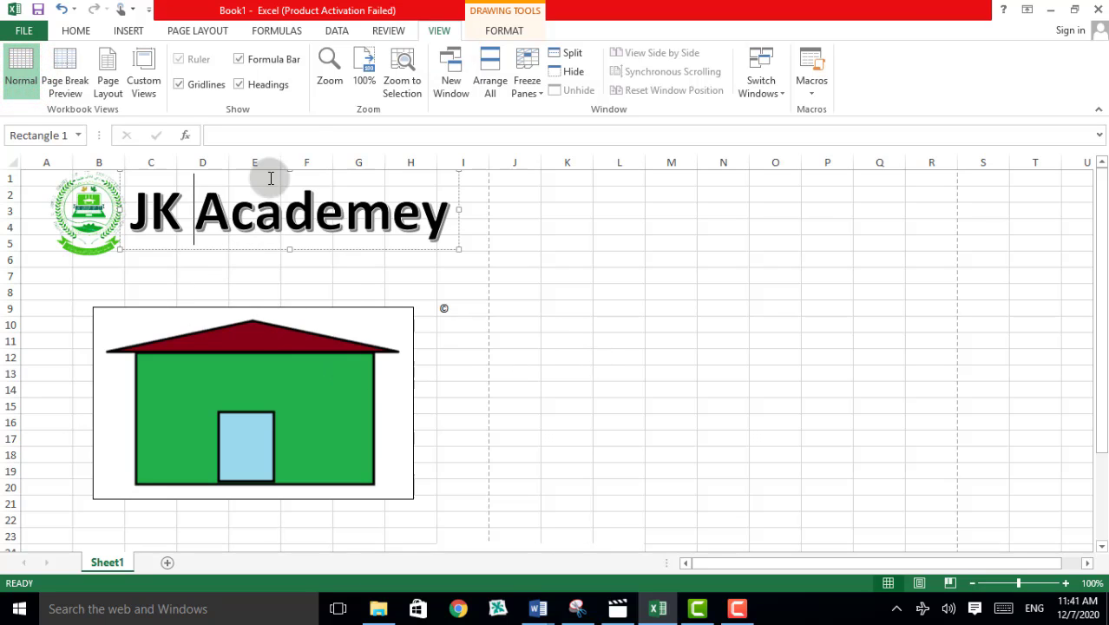
Step: Try to add a background picture to the worksheet
left_click(195, 32)
left_click(328, 74)
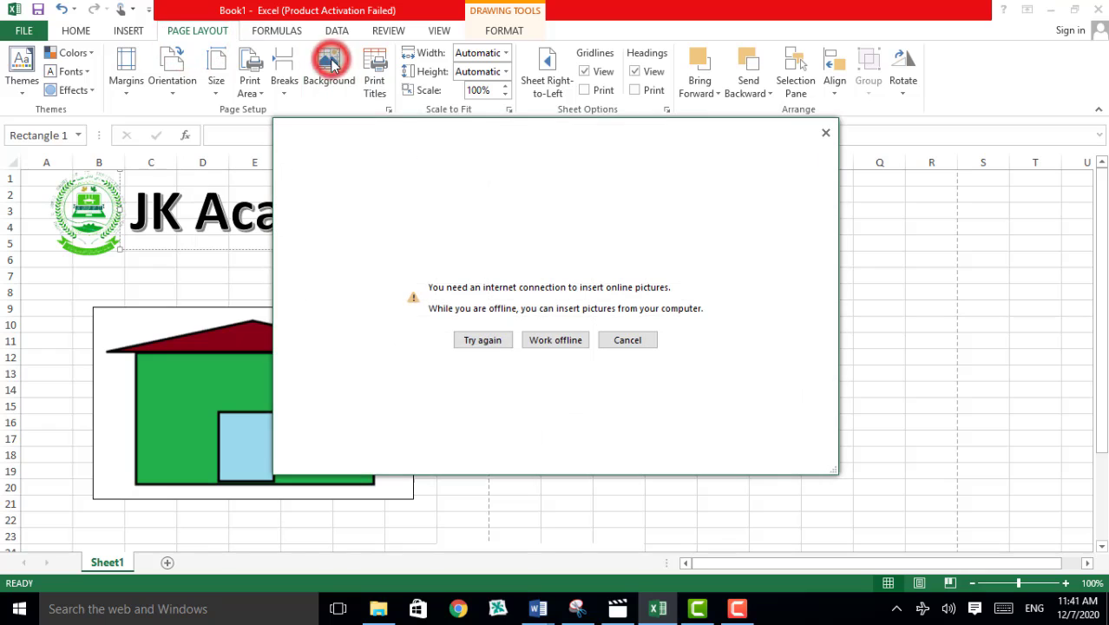
left_click(826, 133)
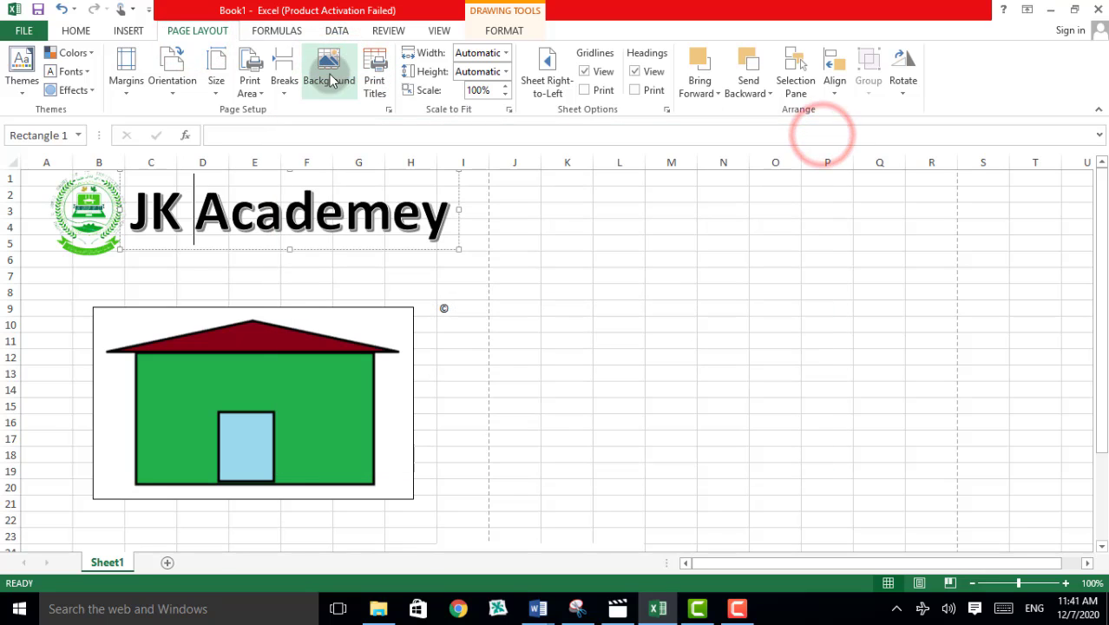
Step: Clear the worksheet's print area again while in Normal view
left_click(250, 76)
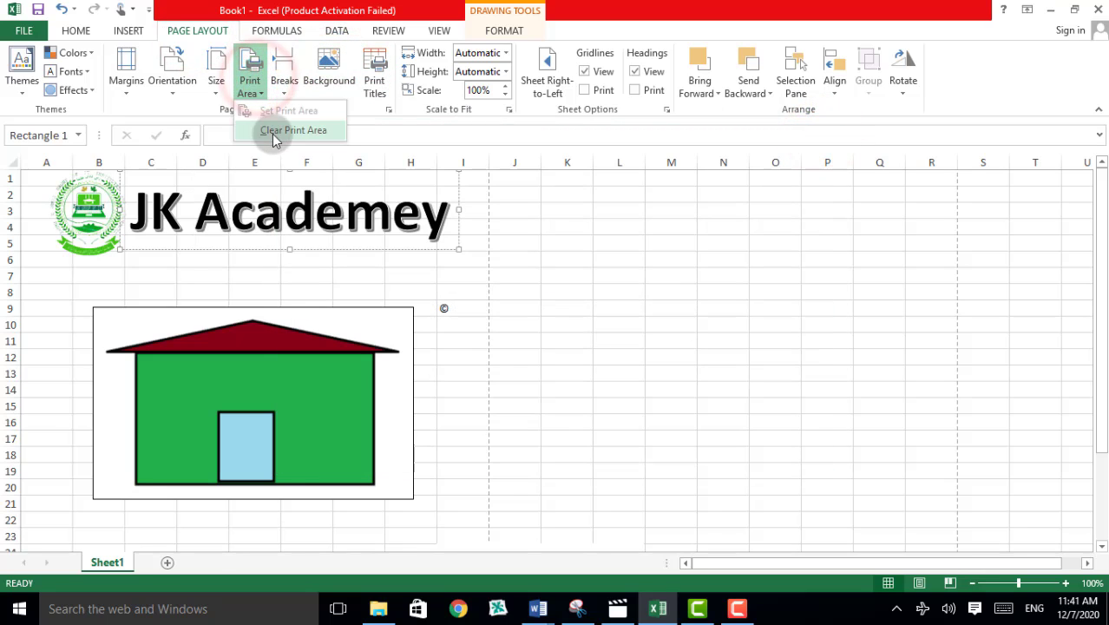
left_click(272, 138)
left_click(249, 83)
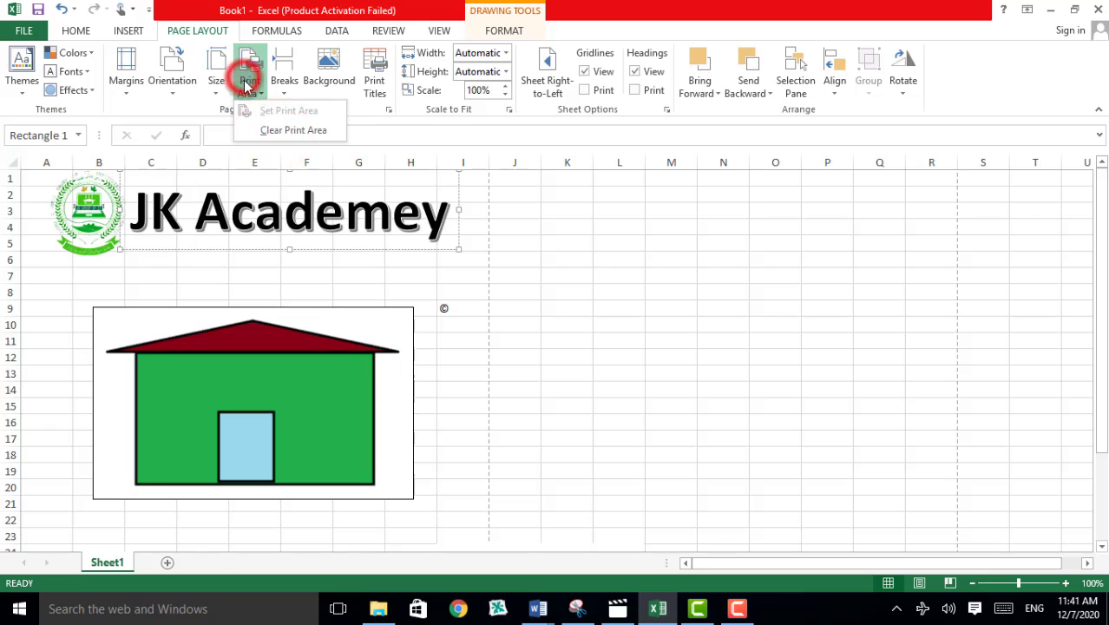
left_click(265, 128)
left_click(168, 250)
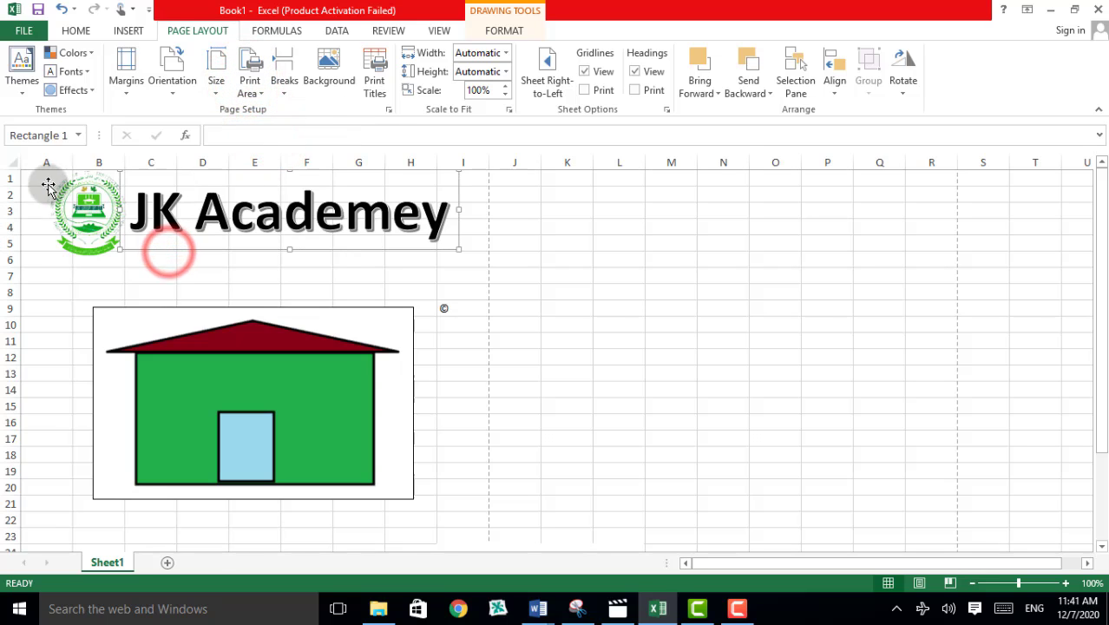
Step: Select the range A1:H7 around the logo and title and review its print area options without choosing any
mouse_move(45, 181)
left_mouse_down()
mouse_move(161, 252)
mouse_move(329, 236)
mouse_move(36, 172)
left_mouse_up()
left_click_drag(430, 277, 7, 166)
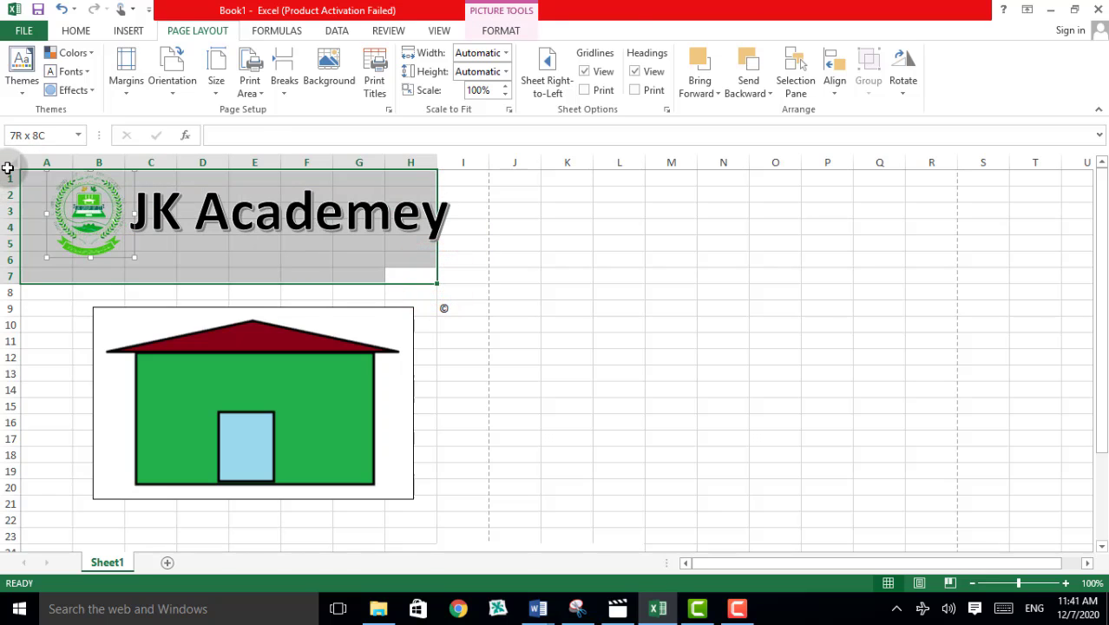
left_click(251, 90)
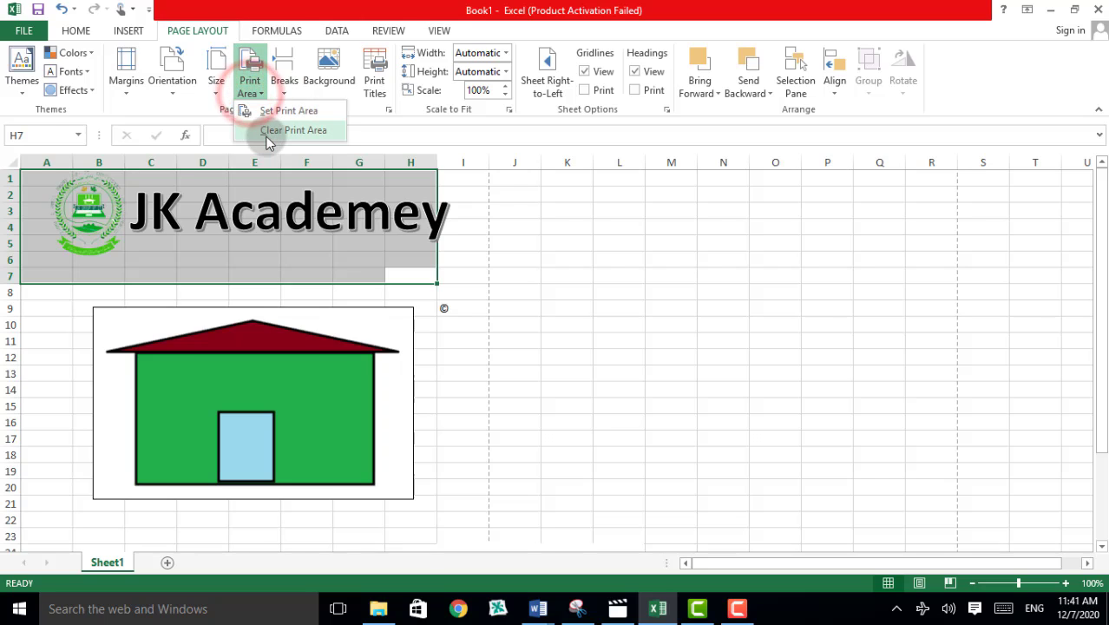
left_click(454, 323)
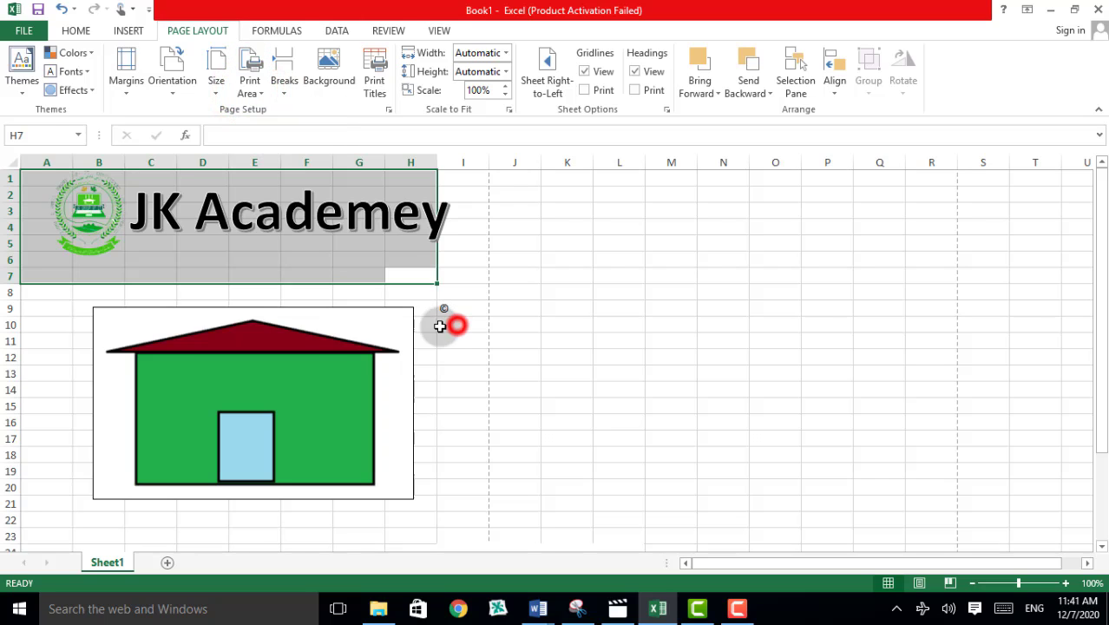
Step: Select the house picture and check which print area options are available for it
left_click(121, 313)
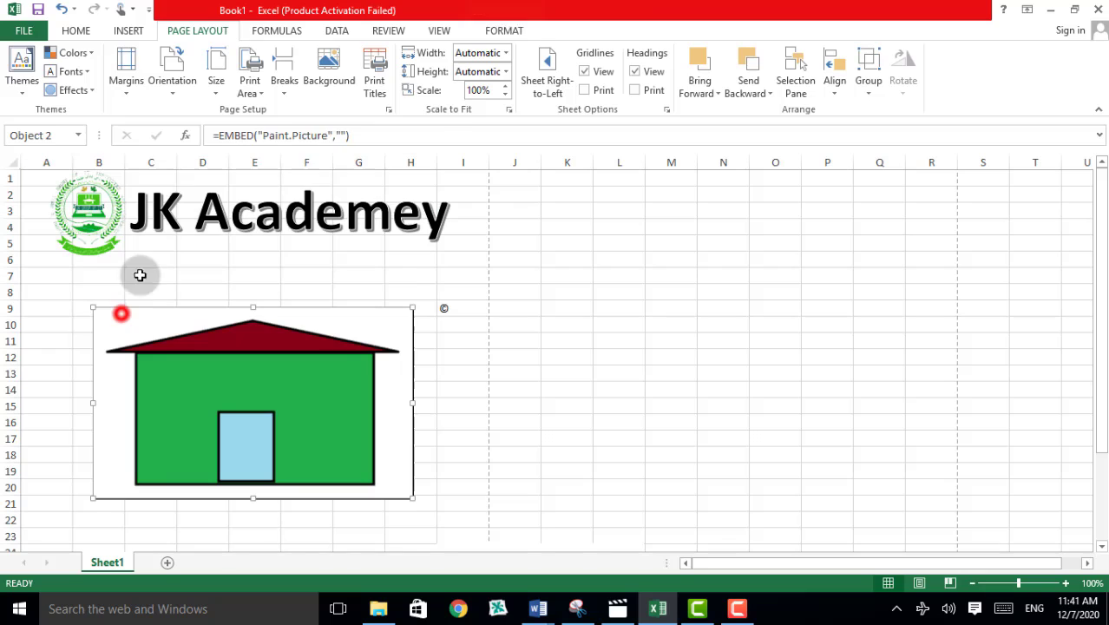
left_click(250, 87)
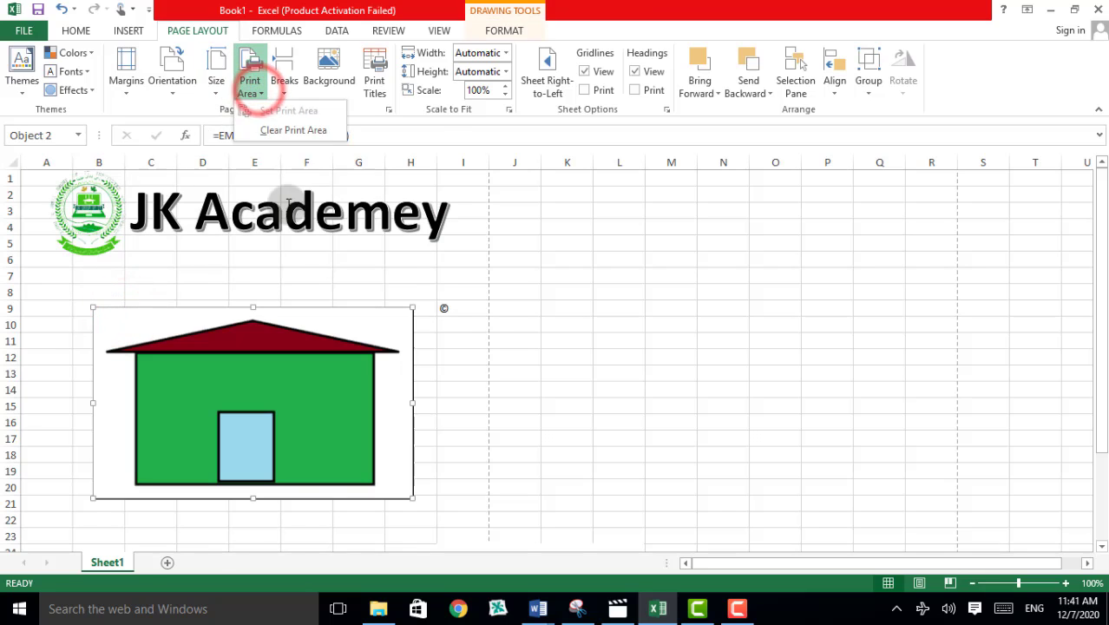
left_click(340, 273)
Step: Select the range A1:I8 and review the print area options for it without applying one
left_click_drag(441, 287, 33, 172)
left_click(250, 85)
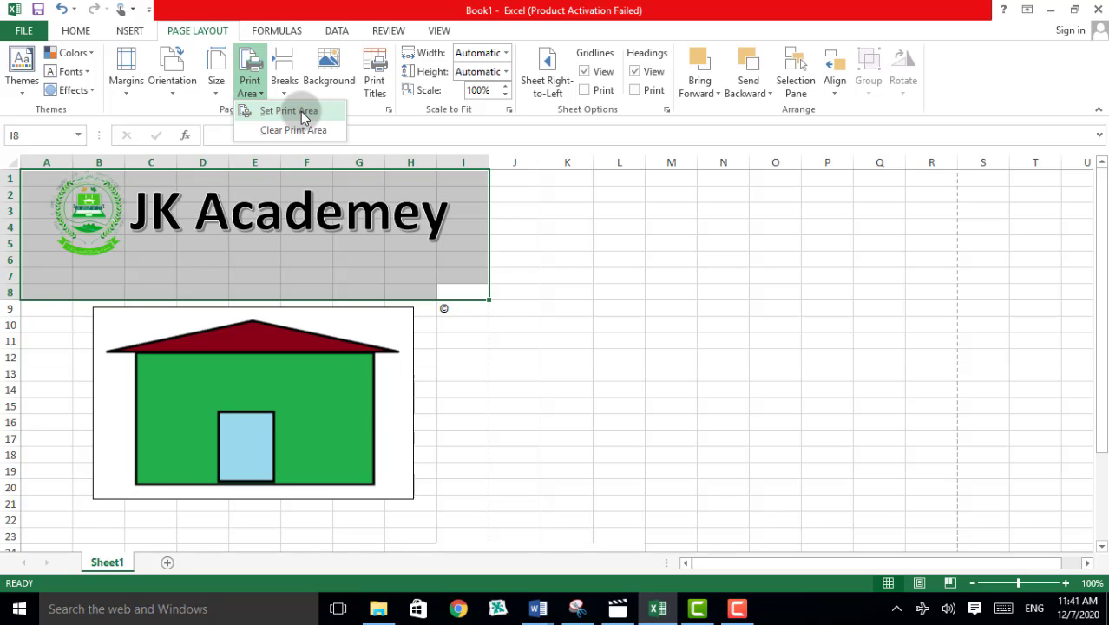
left_click(346, 300)
left_click(376, 375)
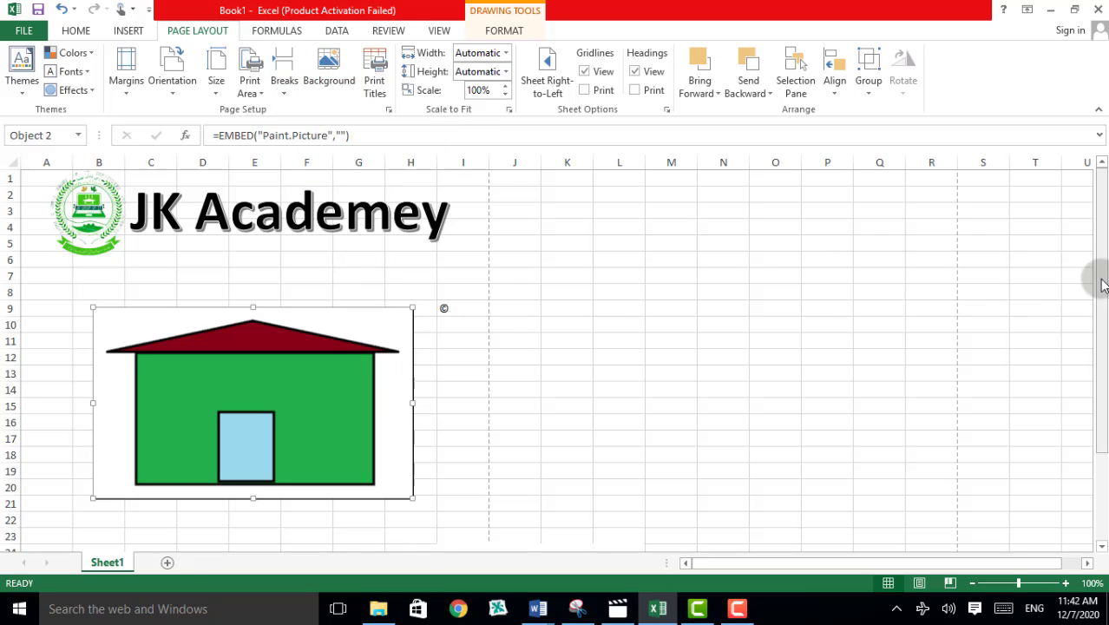
left_click_drag(1101, 285, 1090, 272)
Step: Insert page breaks at cells B7 and B22, above and below the house picture
left_click(98, 278)
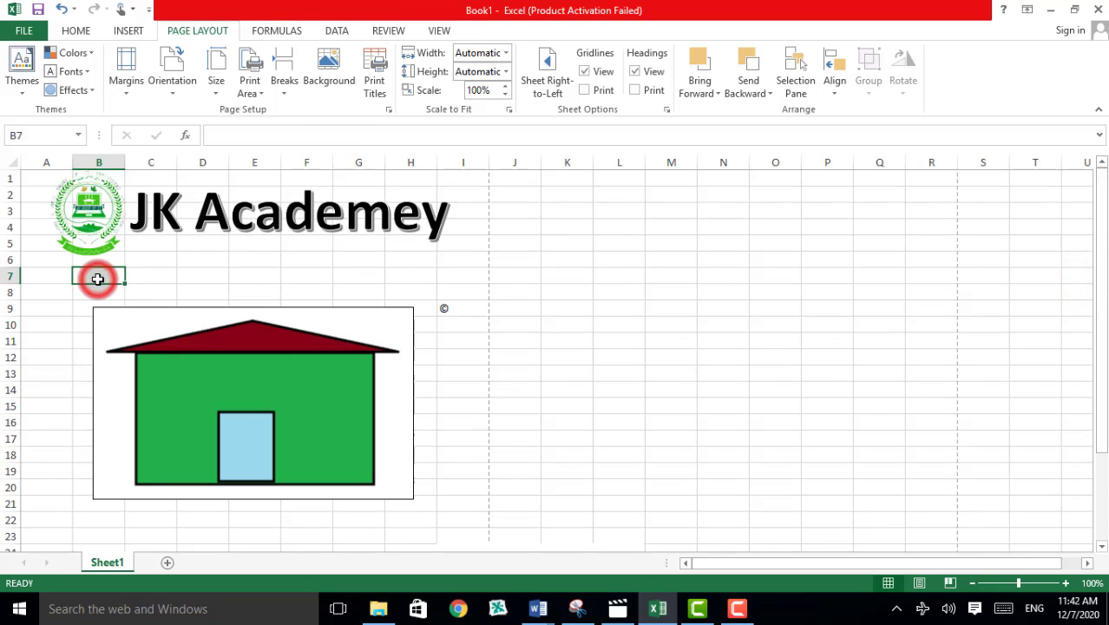
left_click(286, 82)
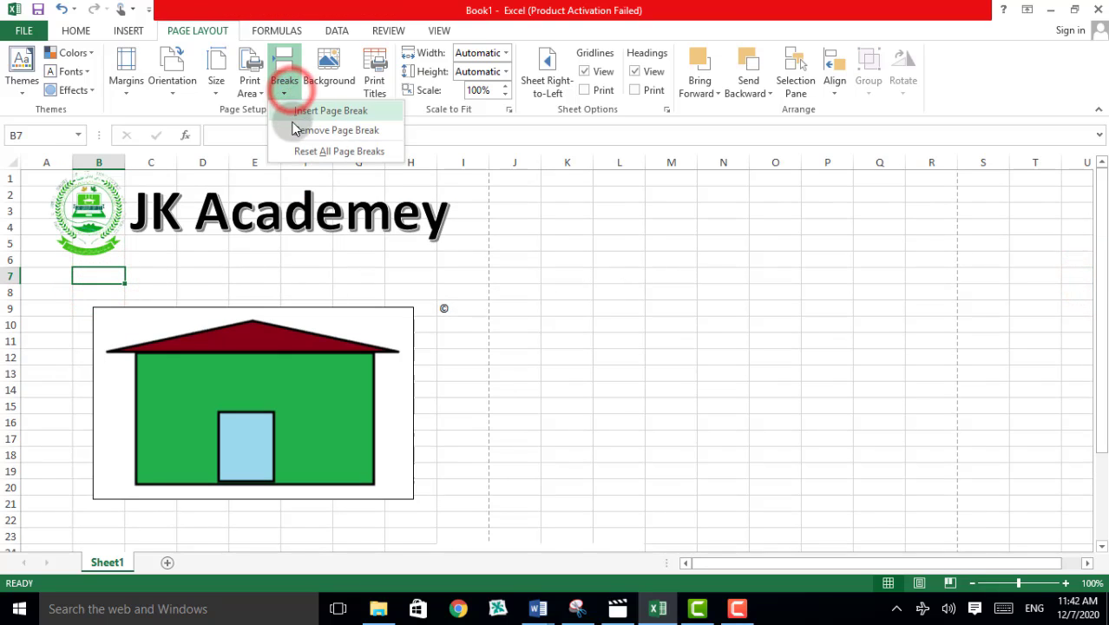
left_click(304, 111)
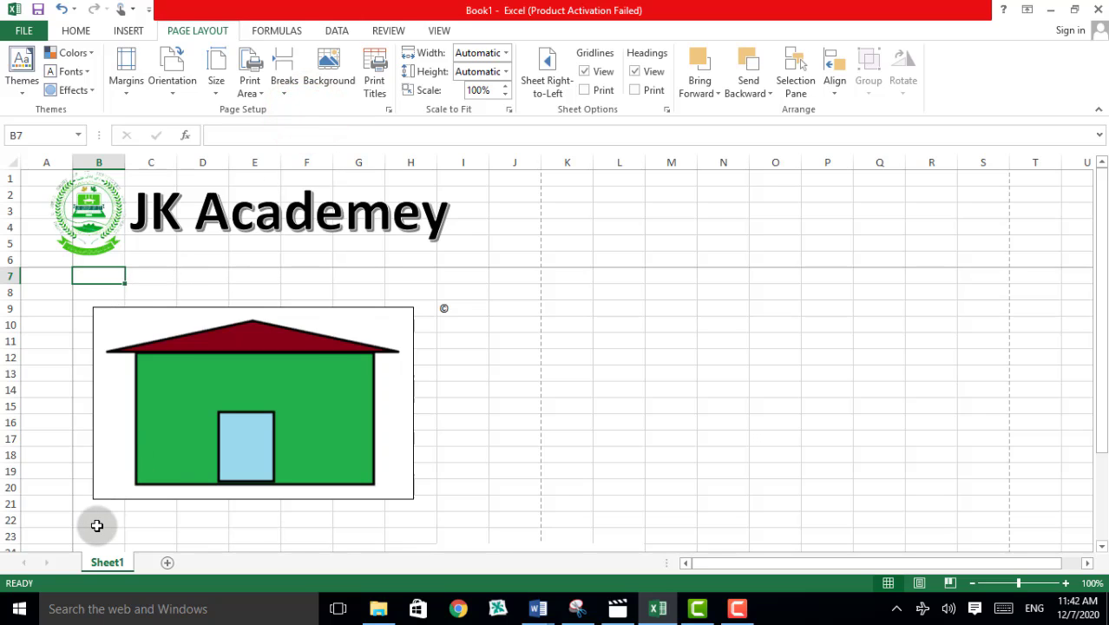
left_click(284, 87)
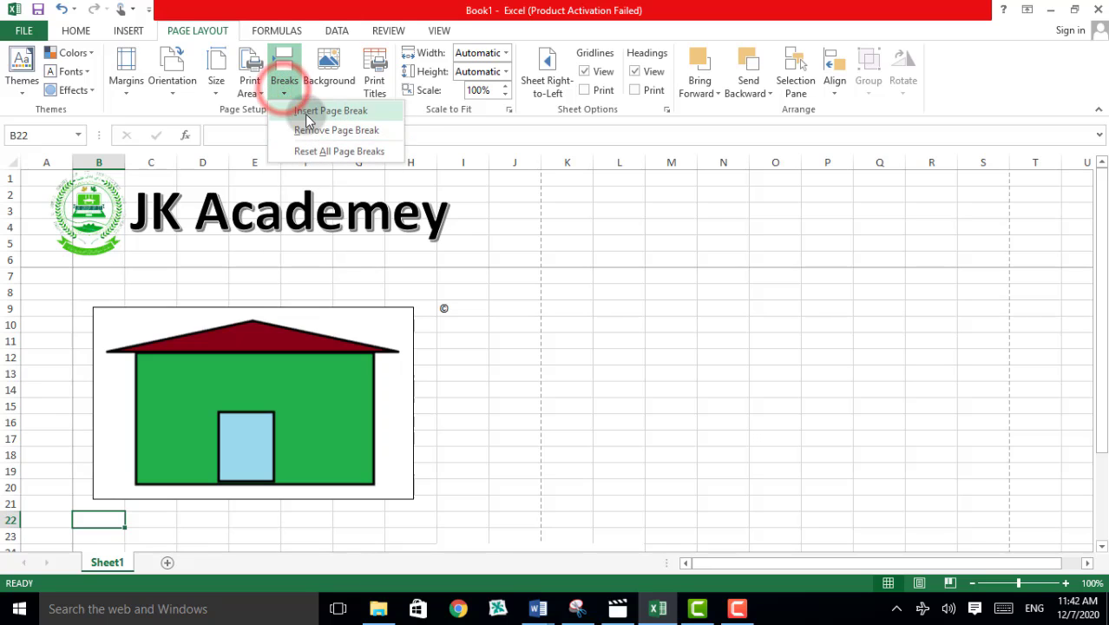
left_click(307, 111)
left_click(204, 531)
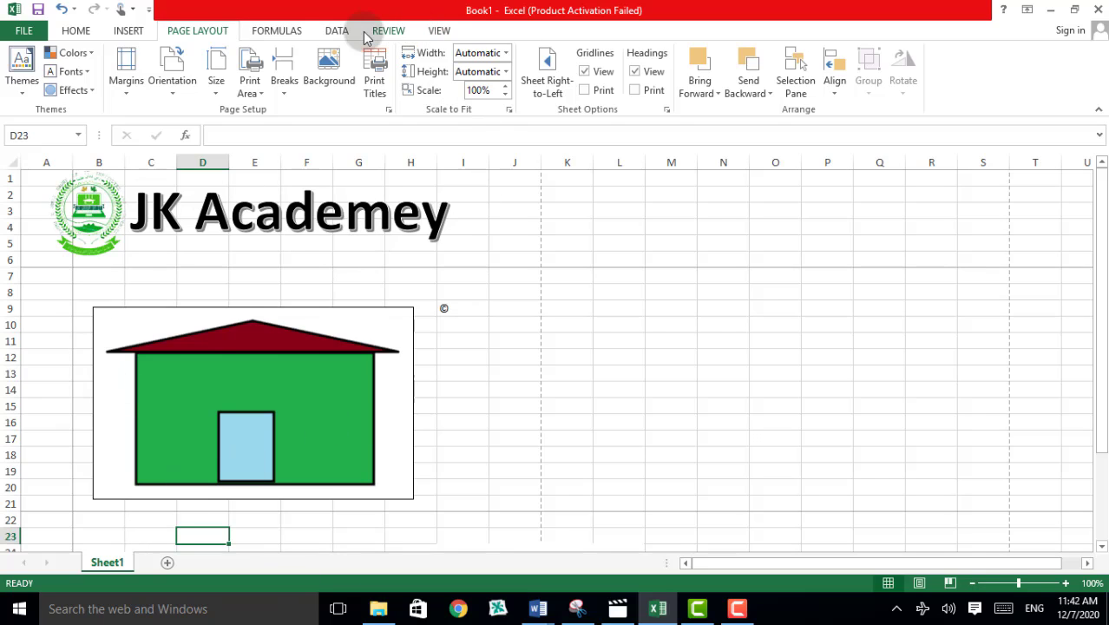
Step: Show the worksheet in Page Layout view and examine how the inserted page breaks divide its content into pages
left_click(426, 31)
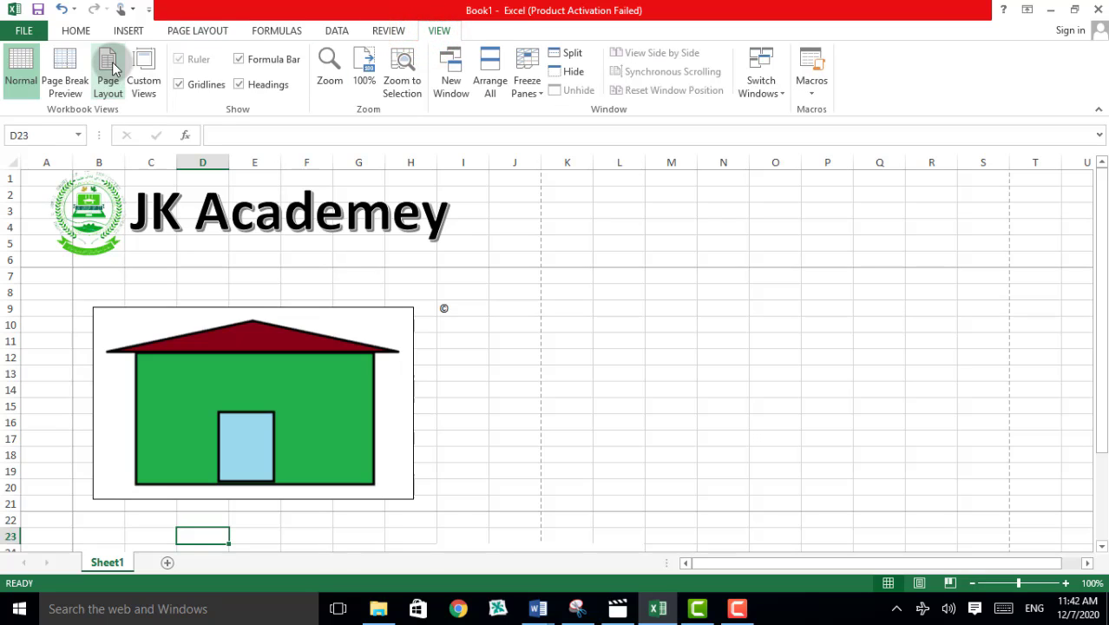
left_click(145, 60)
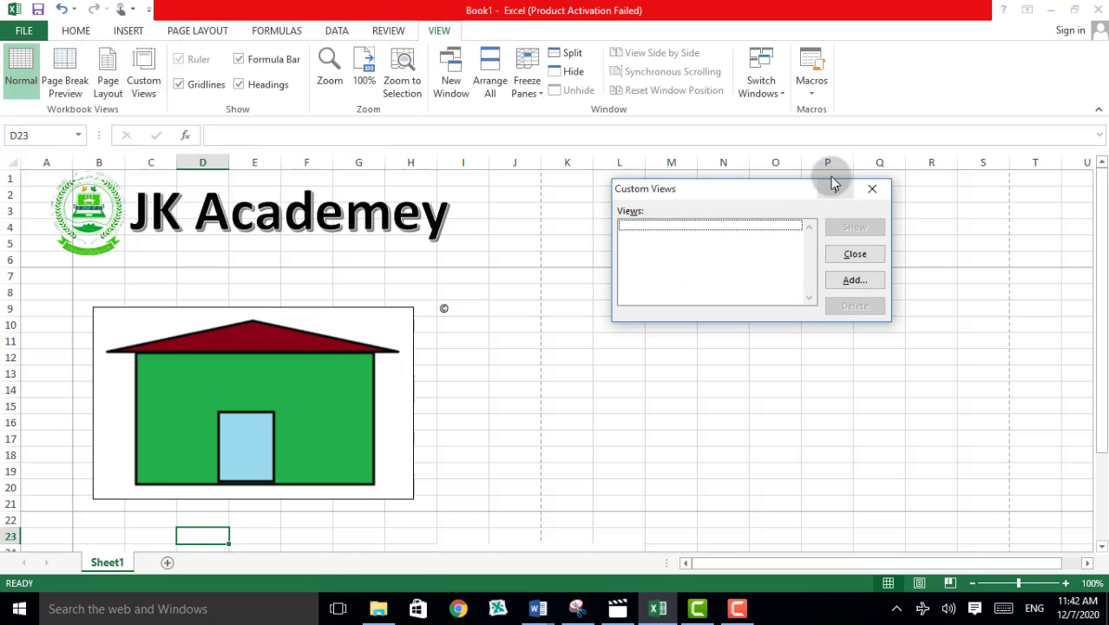
left_click(872, 190)
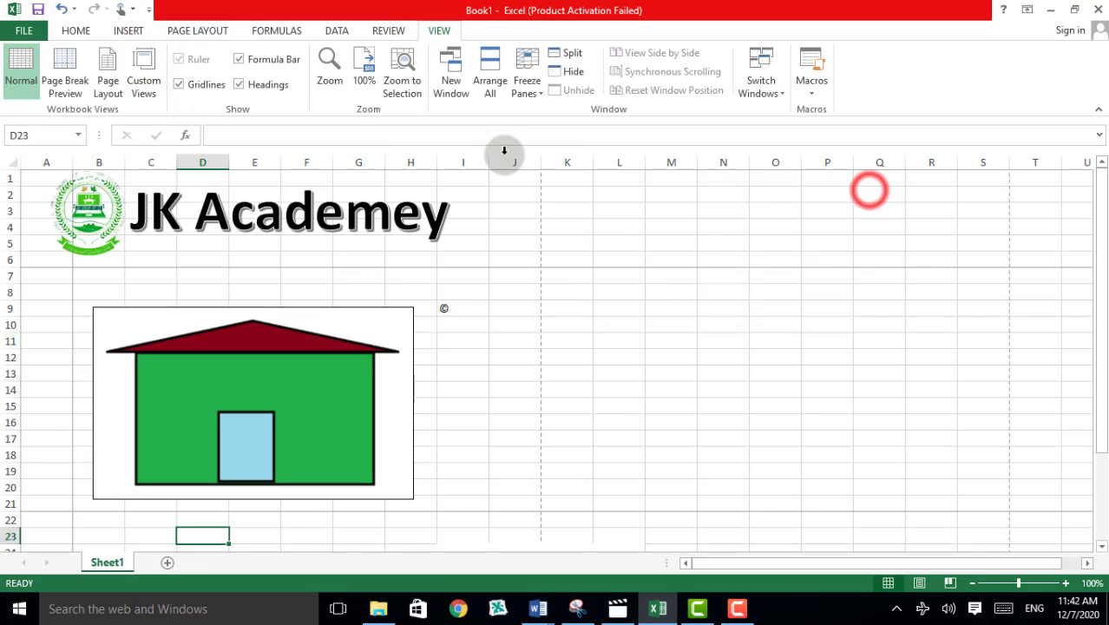
left_click(109, 69)
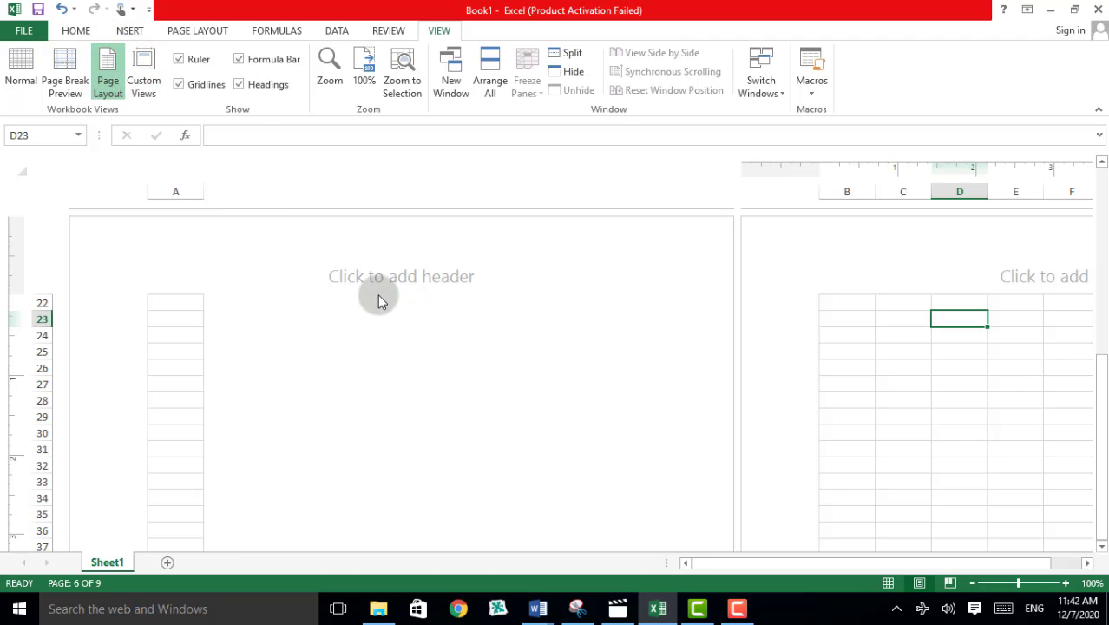
scroll(377, 299, "down", 9)
scroll(391, 322, "up", 7)
scroll(469, 347, "down", 2)
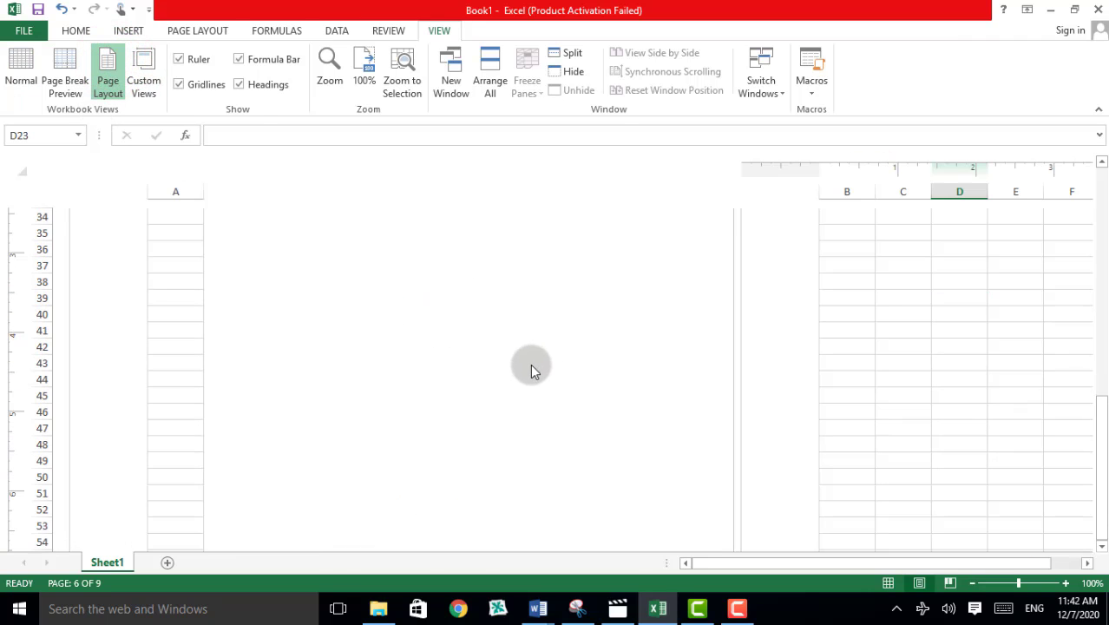
scroll(555, 433, "up", 5)
scroll(825, 438, "up", 6)
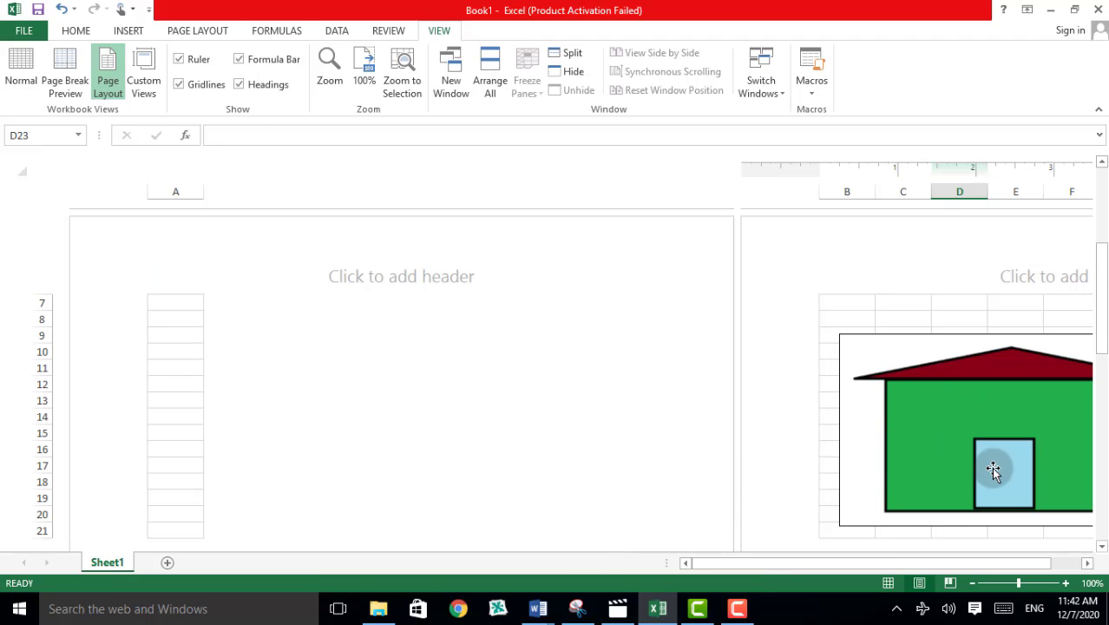
Step: Examine the remaining pages beside and below the house picture, and return the worksheet to Normal view
left_click(1087, 563)
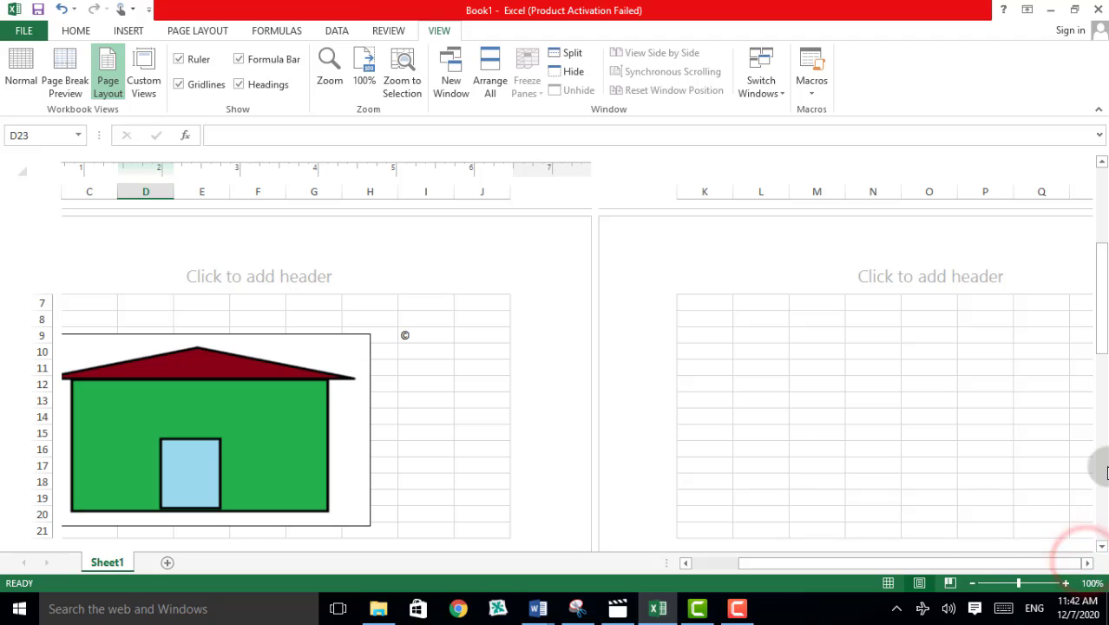
left_click_drag(1106, 379, 1104, 494)
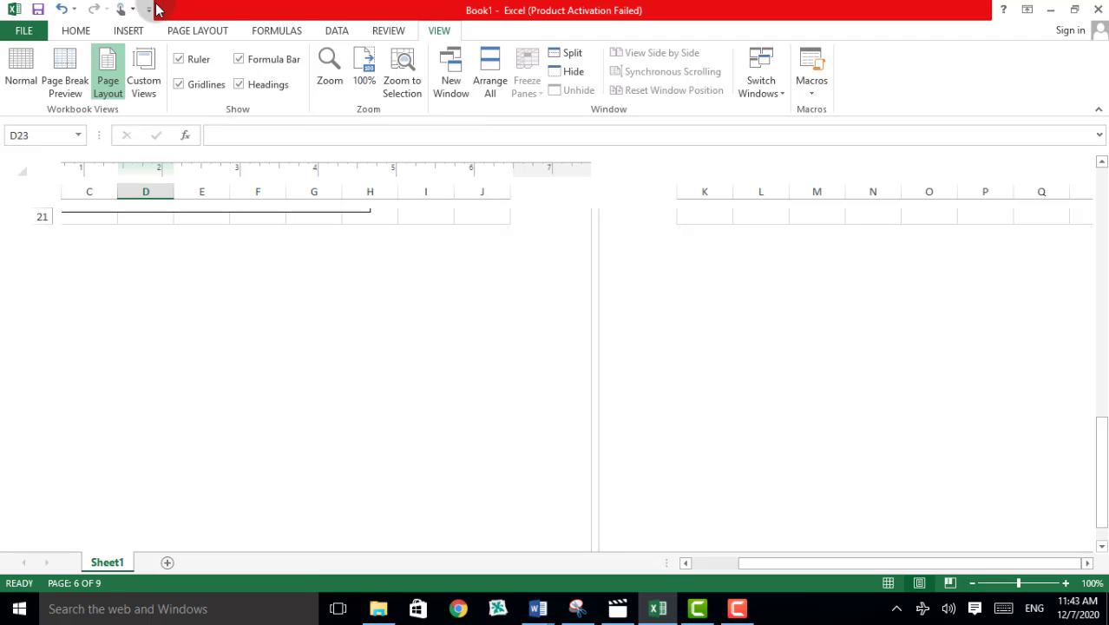
left_click(198, 30)
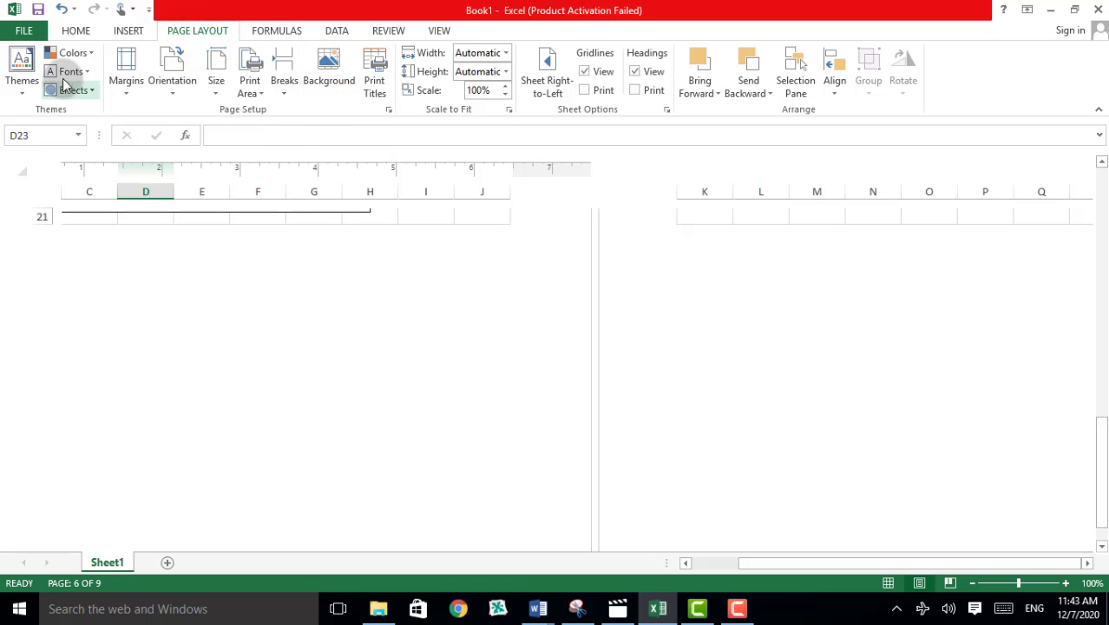
left_click(433, 33)
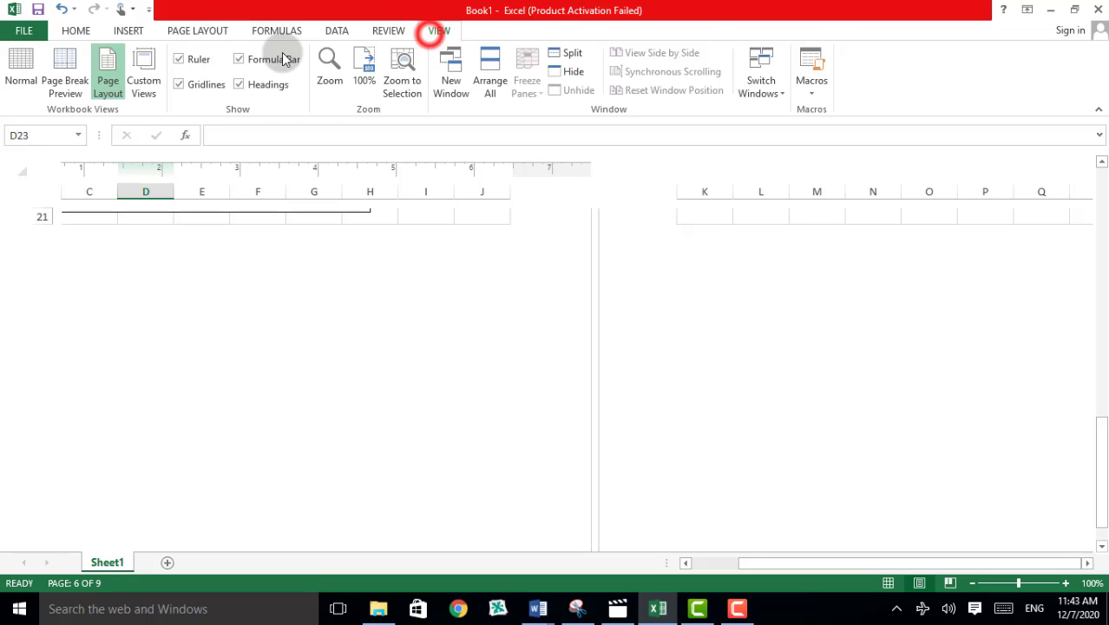
left_click(18, 66)
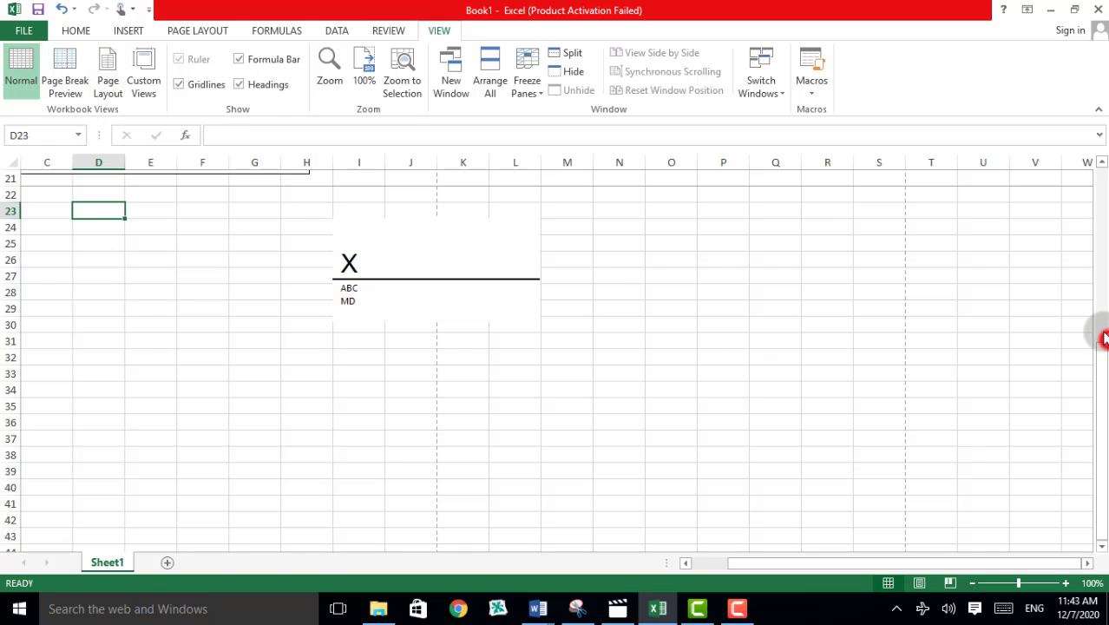
left_click(1097, 366)
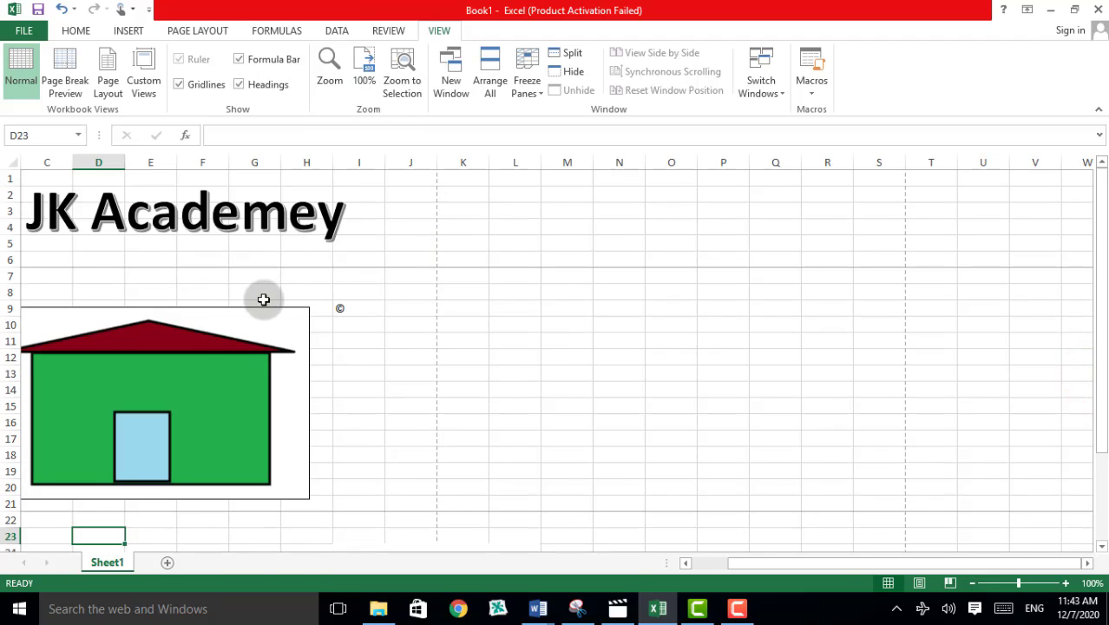
Step: Undo the two page breaks inserted above and below the house picture and select cell G6
key("ctrl+z")
key("ctrl+z")
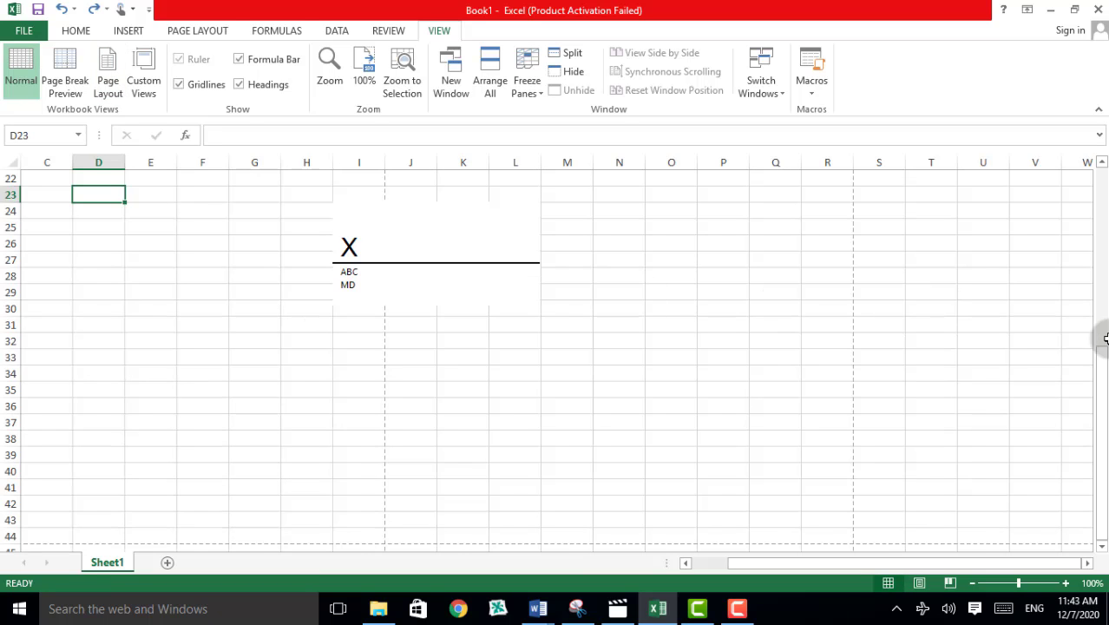
left_click_drag(1100, 377, 1098, 373)
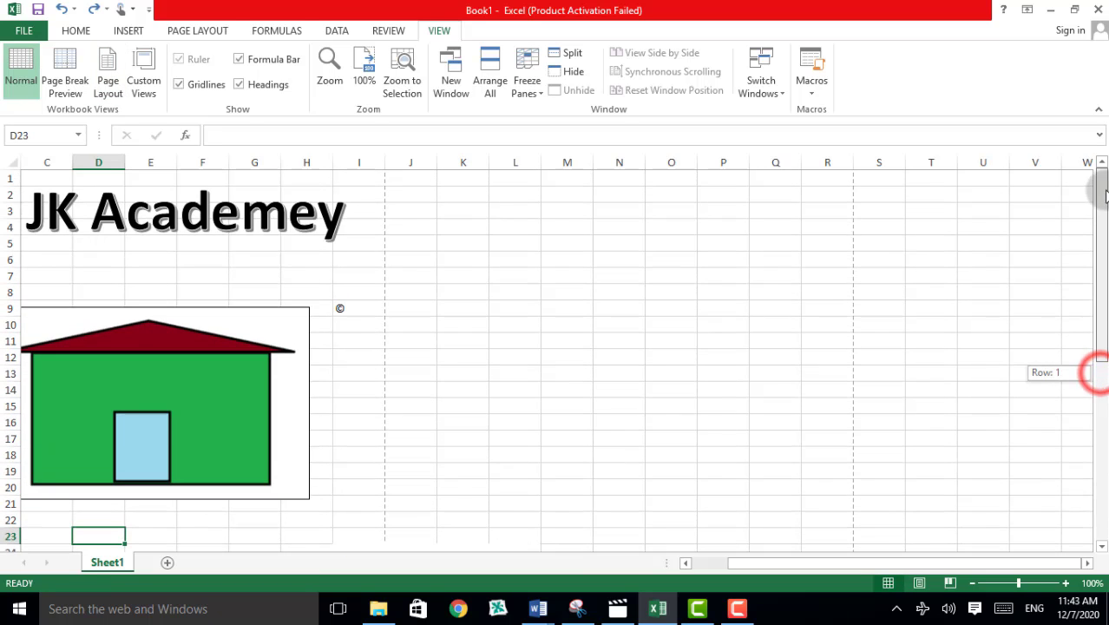
left_click(270, 261)
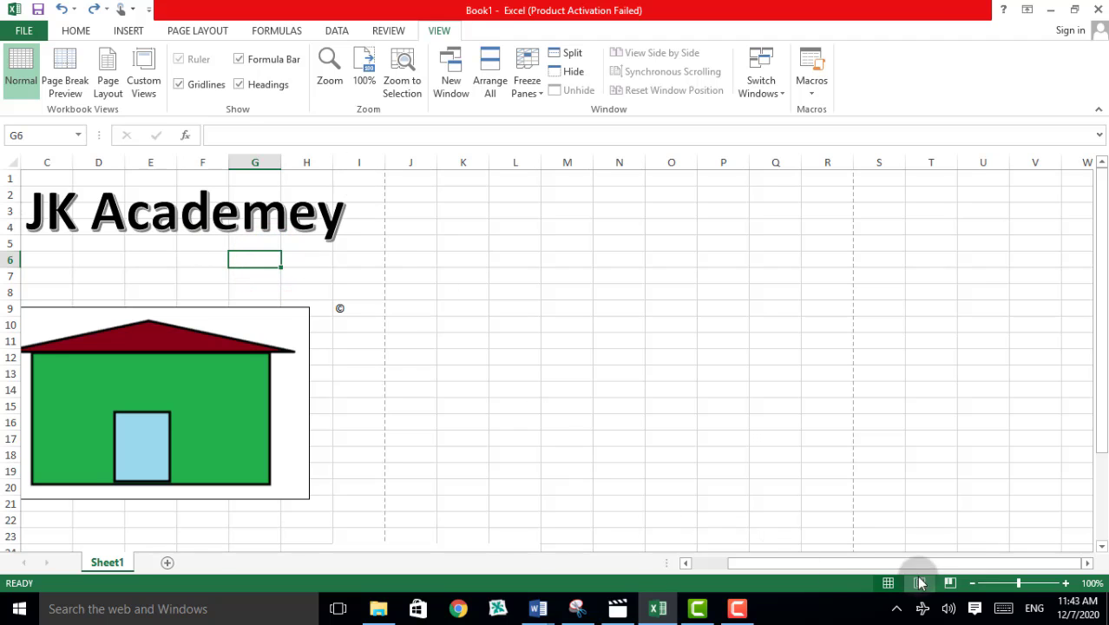
left_click_drag(747, 562, 714, 562)
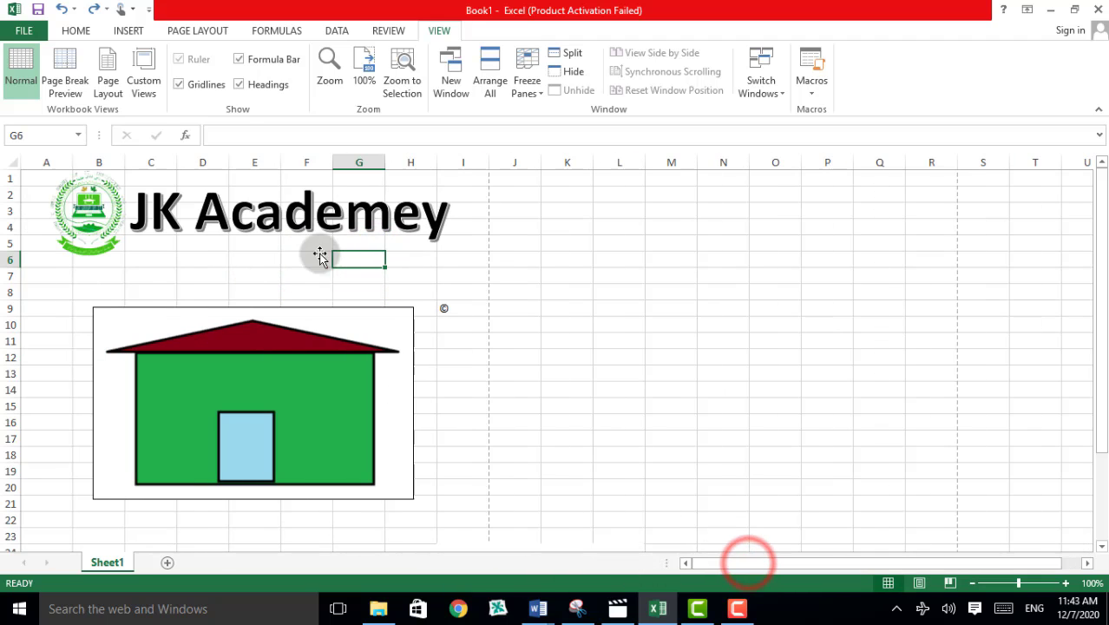
Step: Set the picture 3-steps-tech-modernization-Feature-1 from the Desktop folder Tcchnology Wallpapers as the sheet background, working offline
left_click(179, 31)
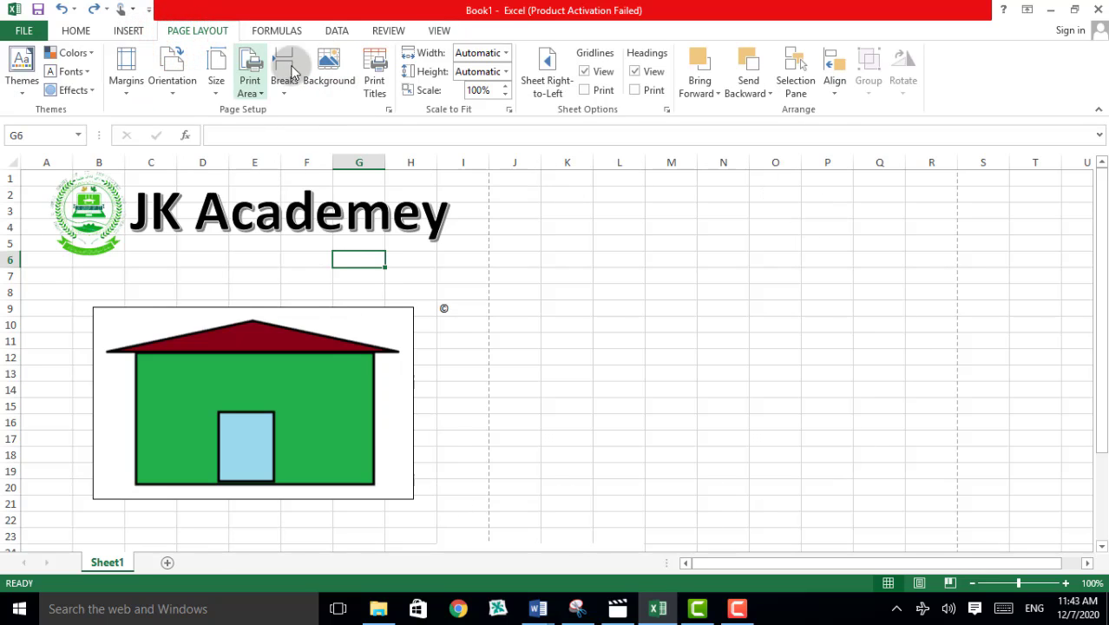
left_click(335, 61)
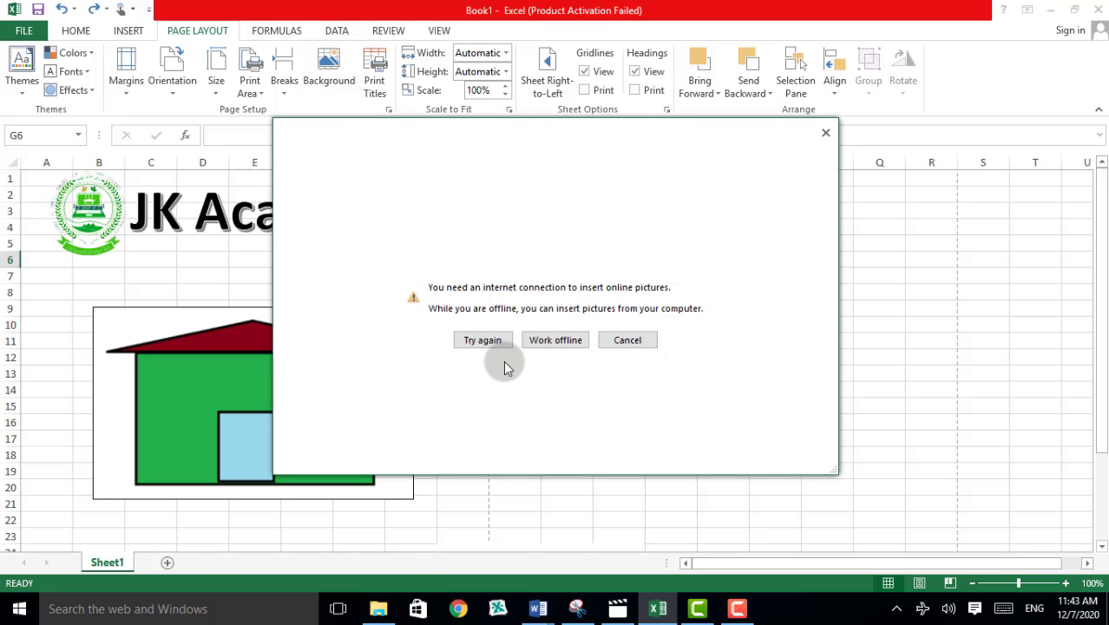
left_click(545, 340)
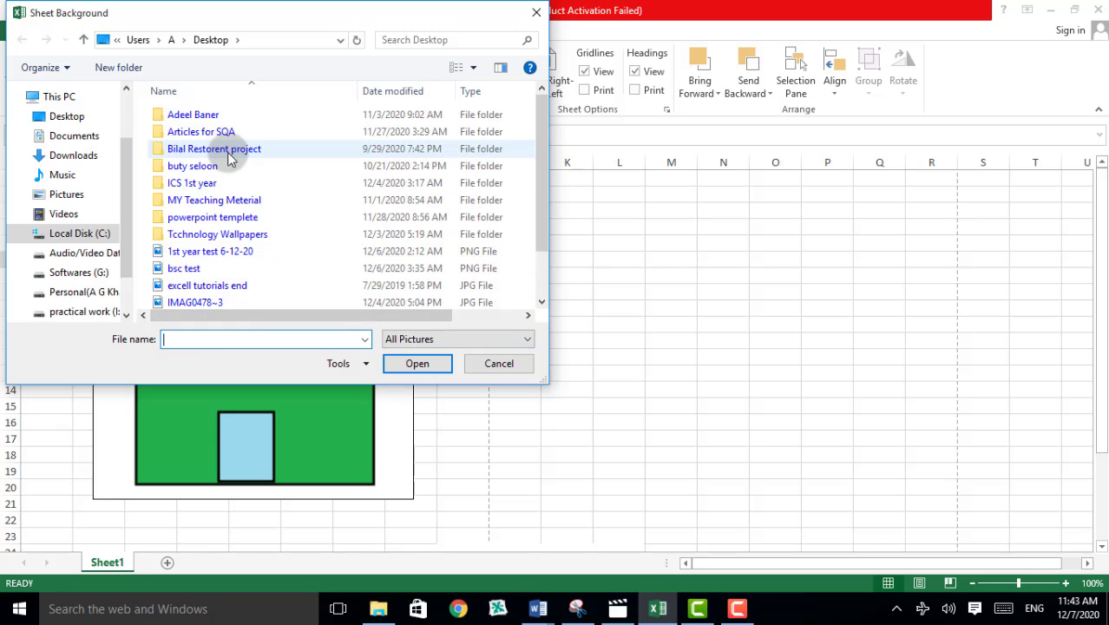
double_click(214, 236)
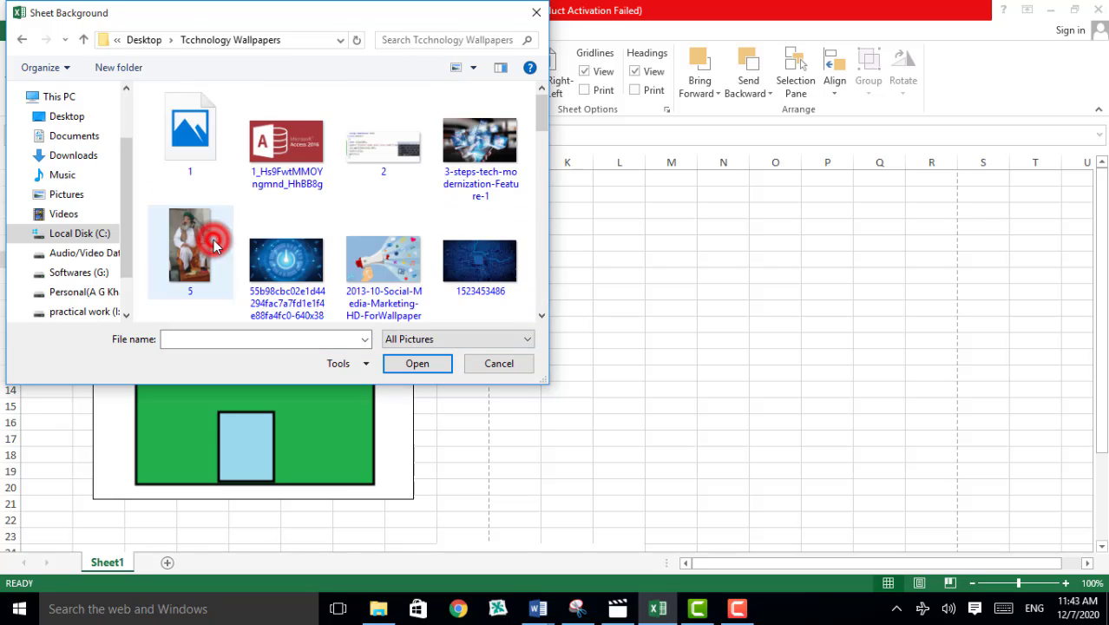
left_click(519, 147)
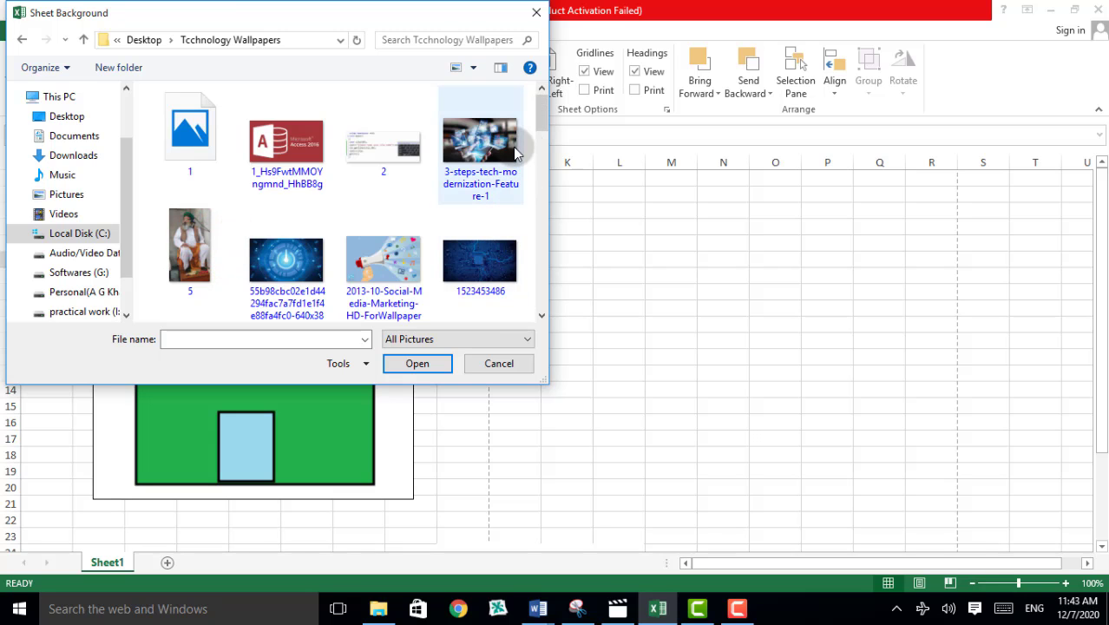
left_click(420, 363)
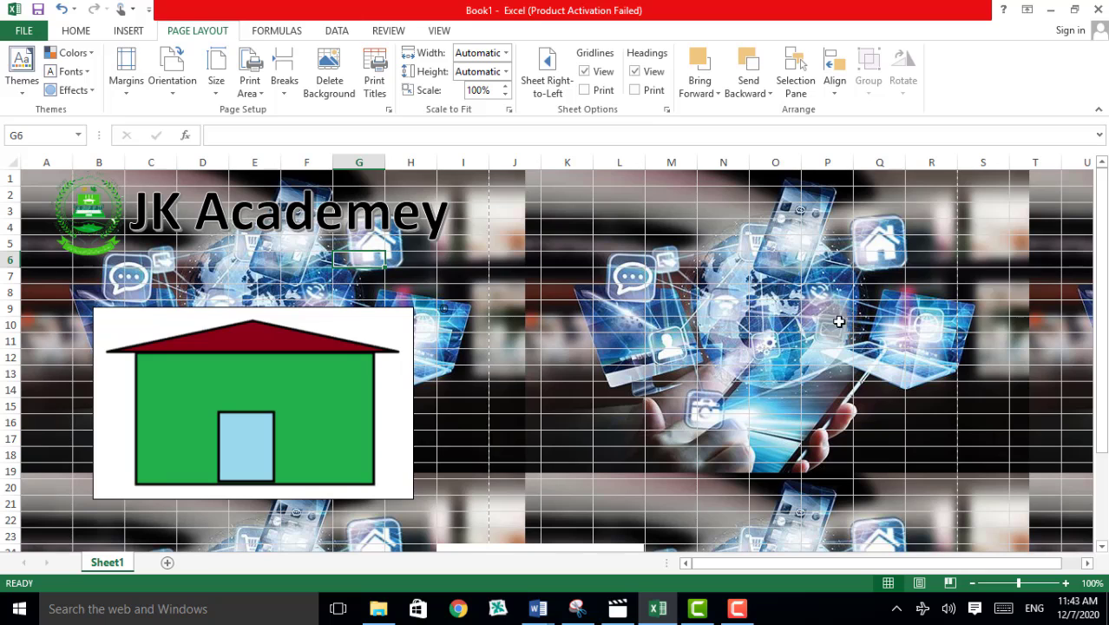
Step: Delete the background picture from the sheet and select cell M11
left_click_drag(1104, 221, 1104, 182)
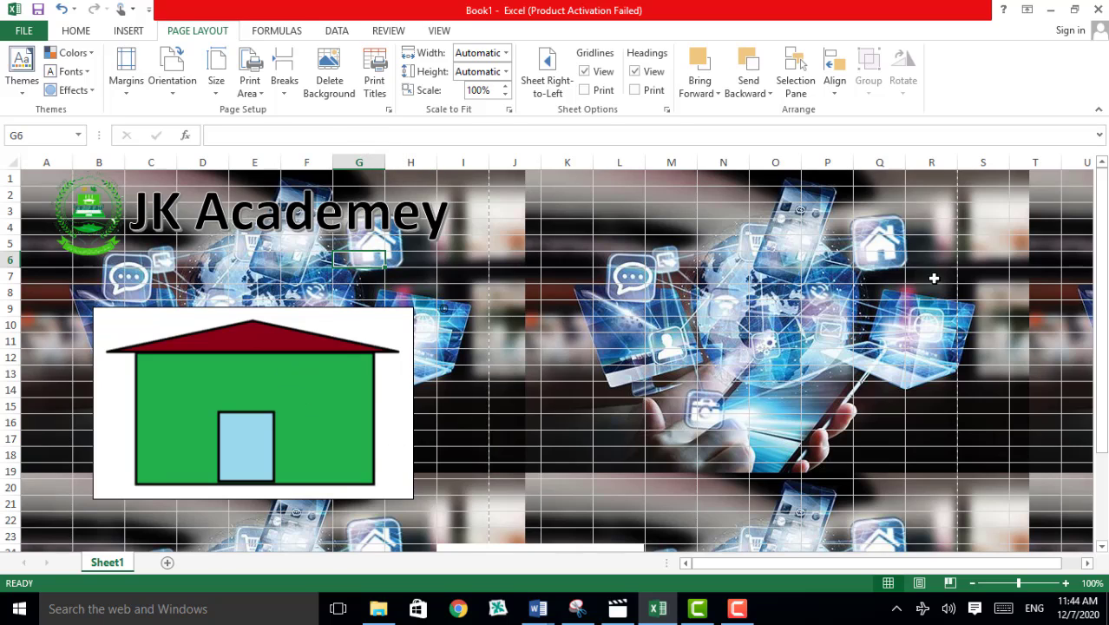
left_click(330, 68)
left_click(691, 337)
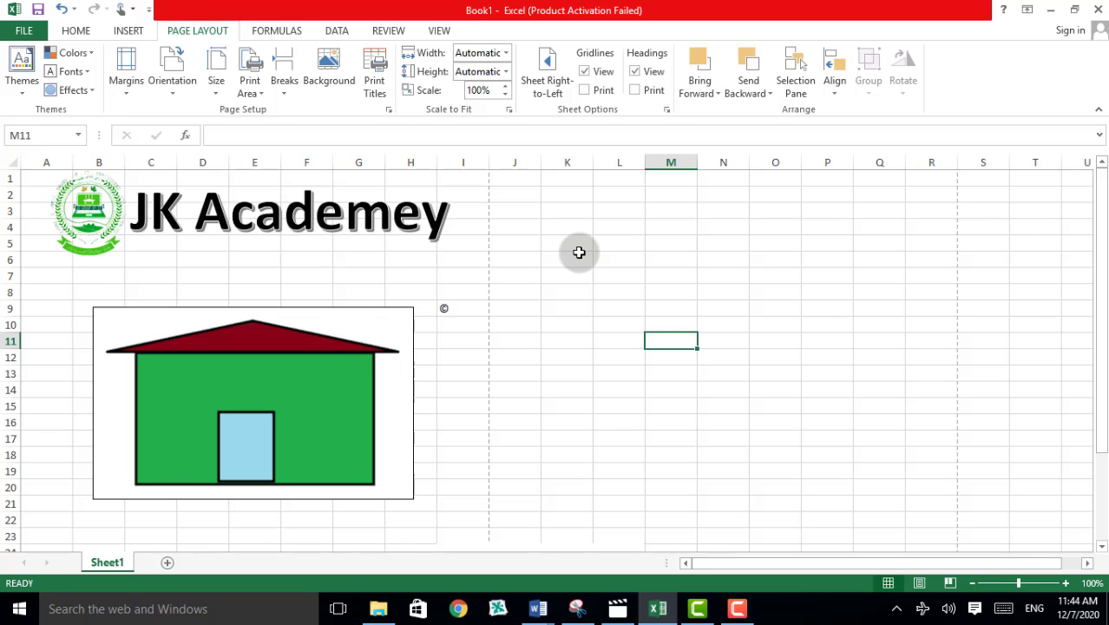
left_click(735, 609)
left_click(775, 195)
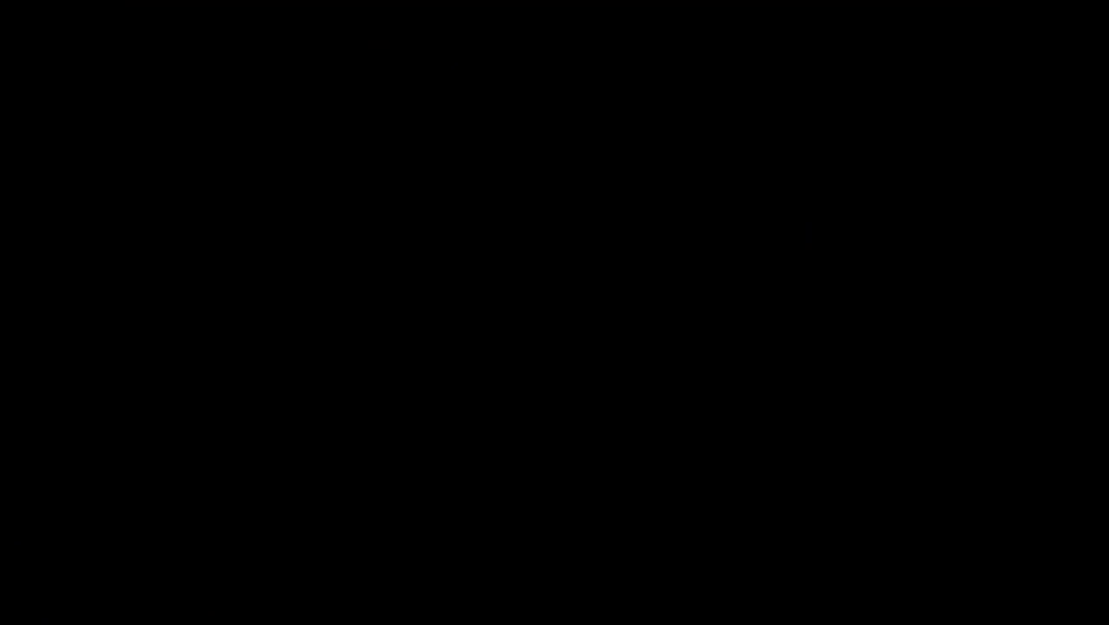